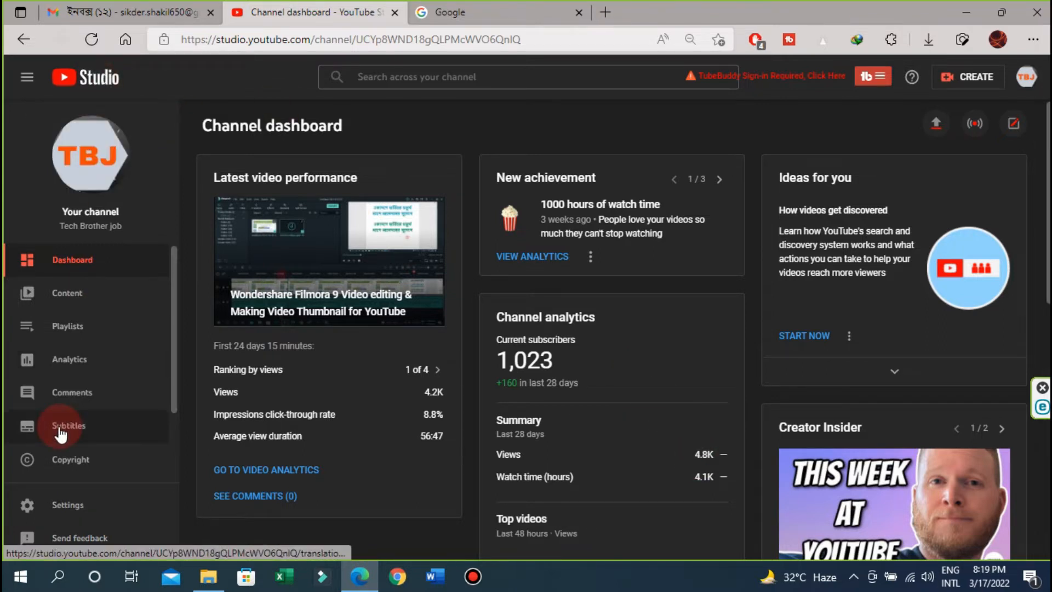
# - Go to the Monetization page and scroll to the four met Partner Program requirements, including 4,133 watch hours
pyautogui.scroll(-1, 61, 431)
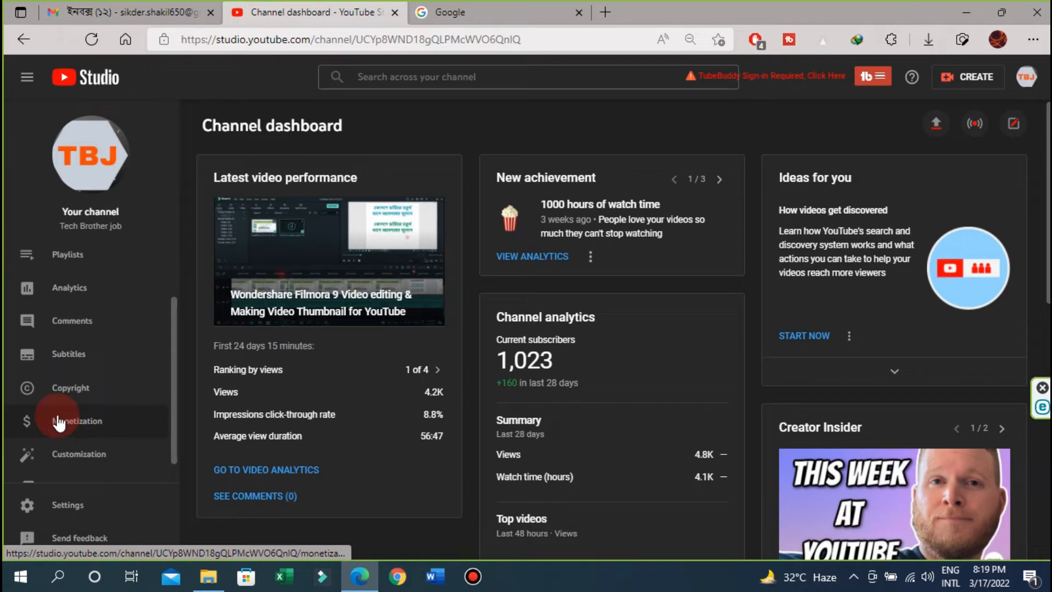
pyautogui.click(59, 422)
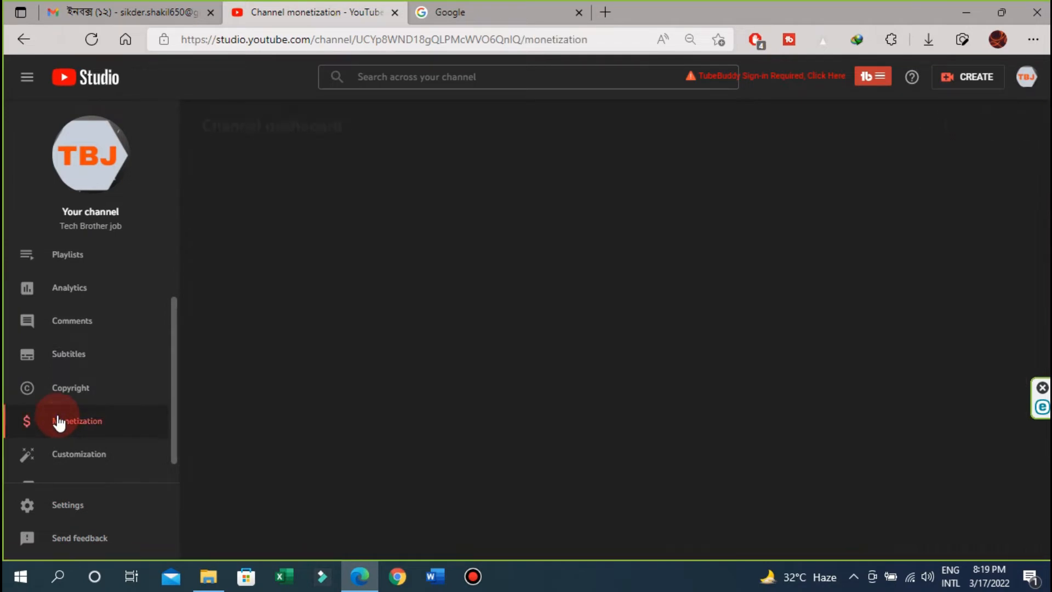
pyautogui.scroll(-1, 935, 324)
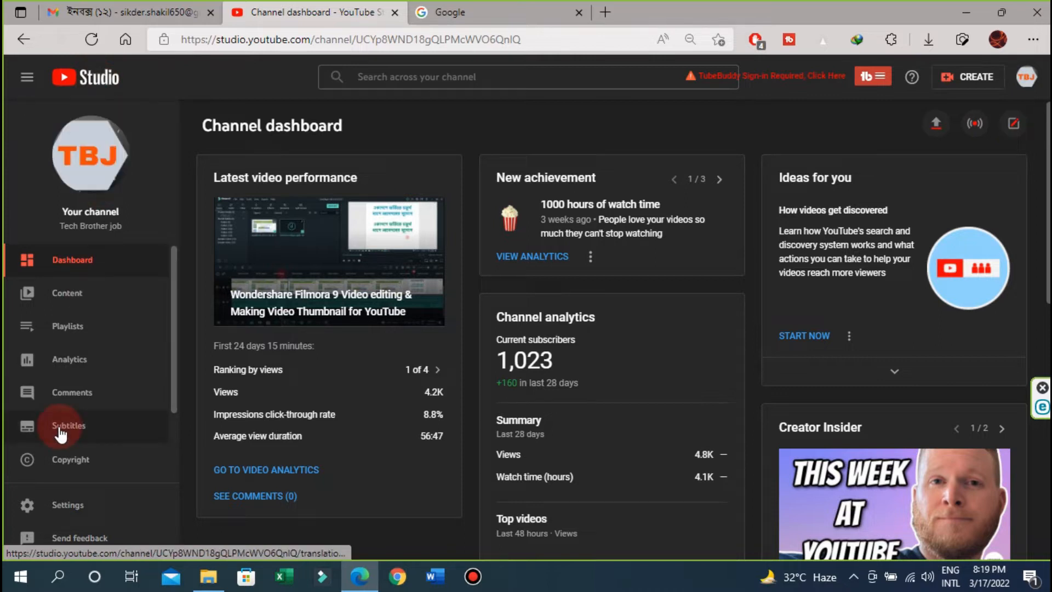
pyautogui.scroll(-2, 60, 433)
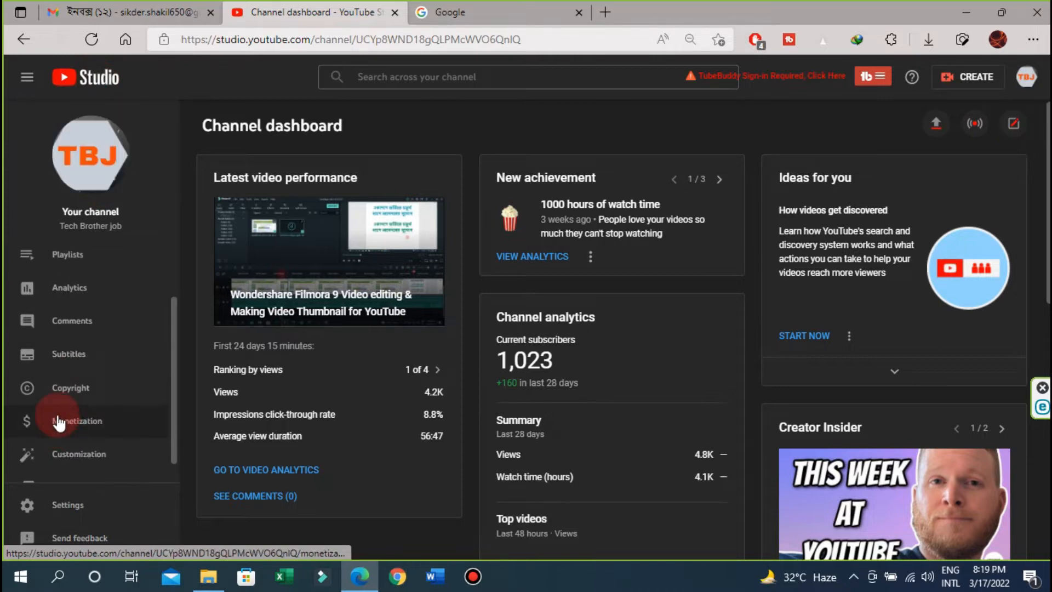
pyautogui.click(59, 422)
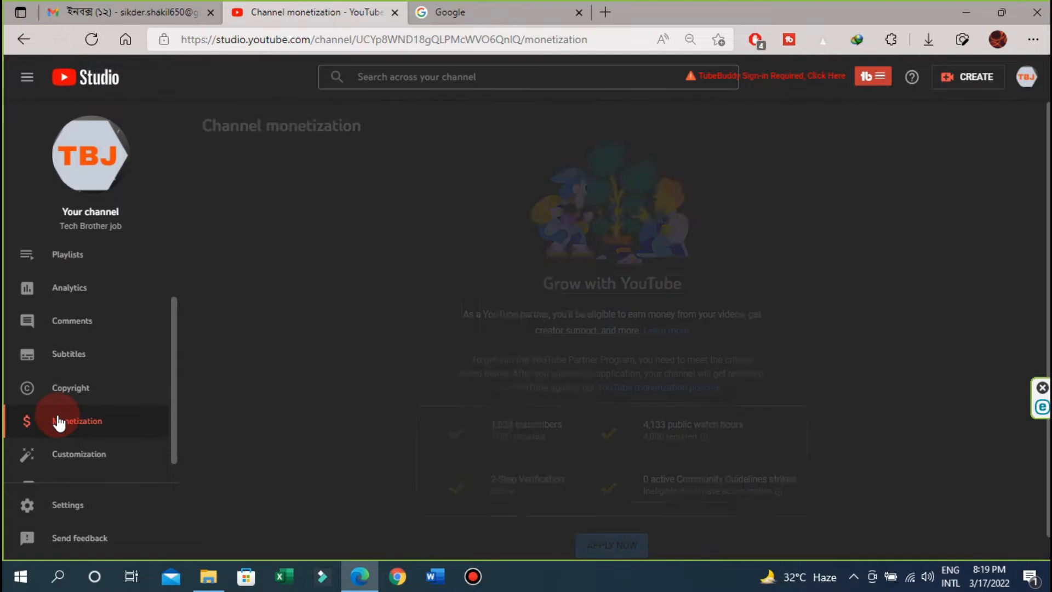
pyautogui.scroll(-1, 935, 326)
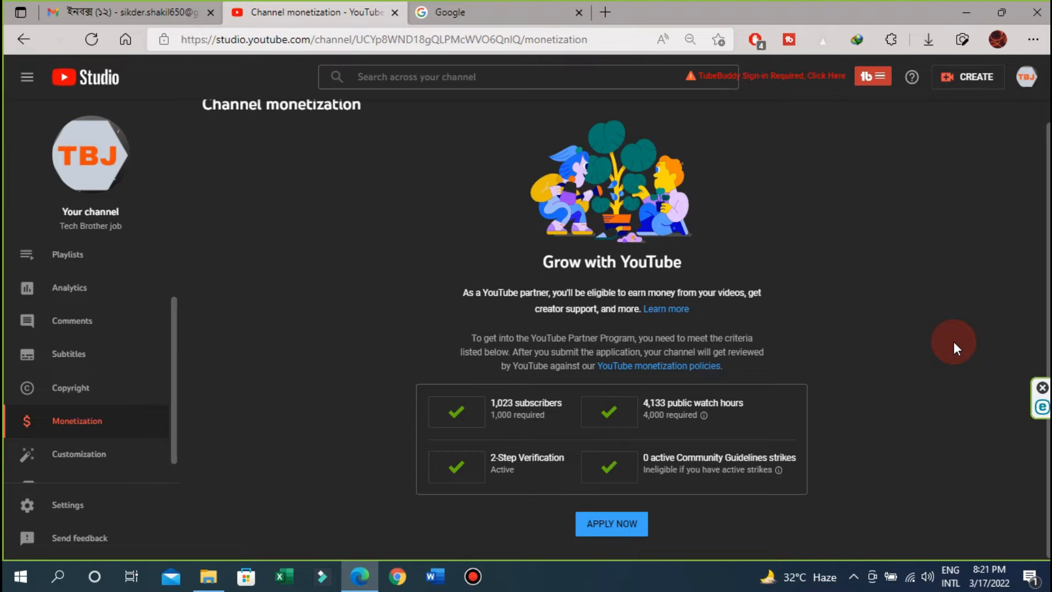
# - Apply now to reveal the Step 1–3 cards: Partner Program terms, AdSense signup and review
pyautogui.click(611, 533)
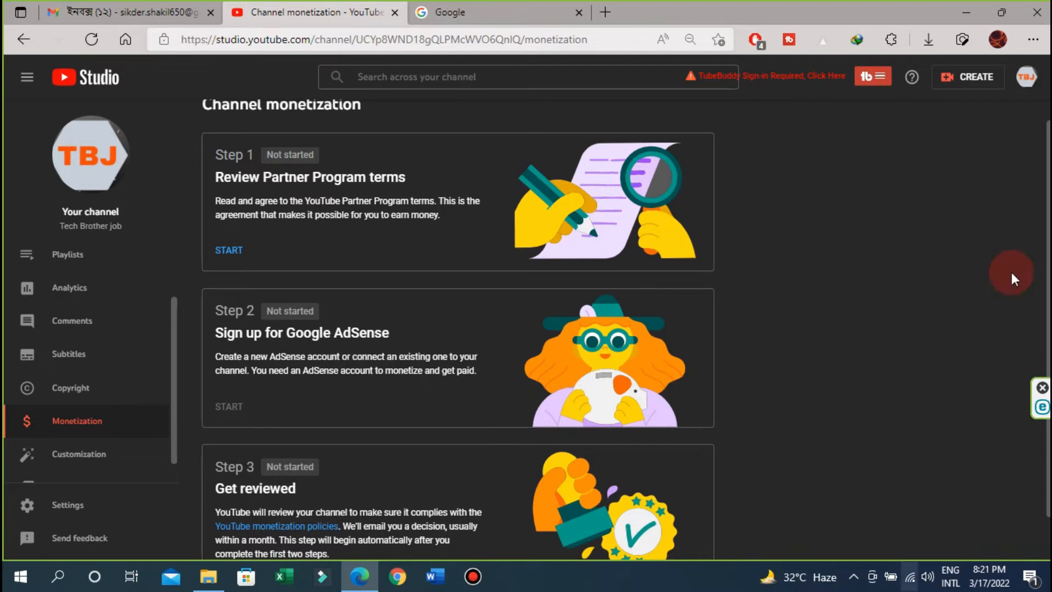
pyautogui.scroll(-1, 269, 201)
pyautogui.scroll(2, 331, 291)
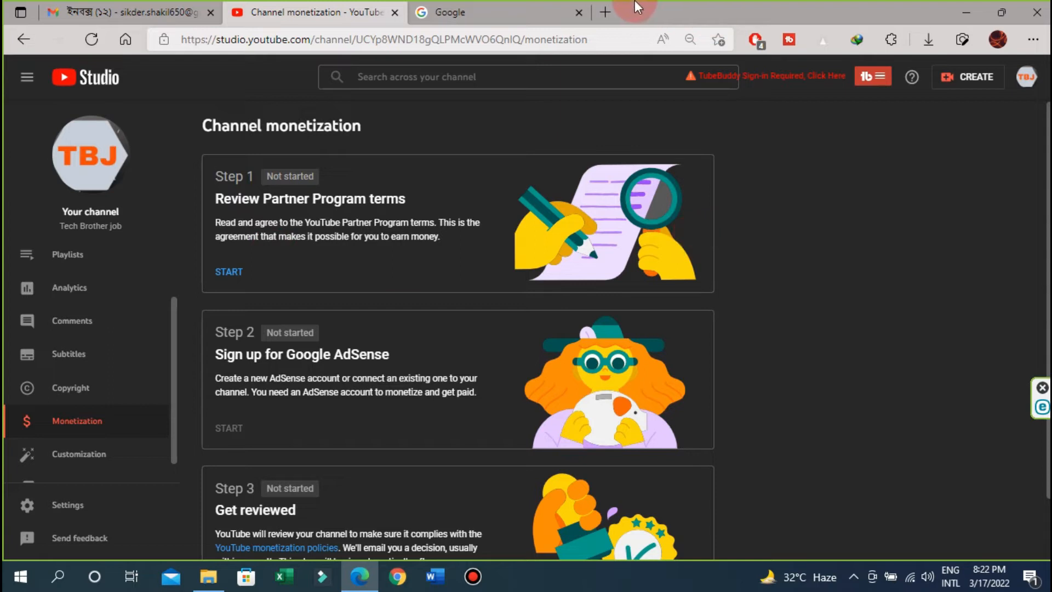
pyautogui.moveTo(631, 6)
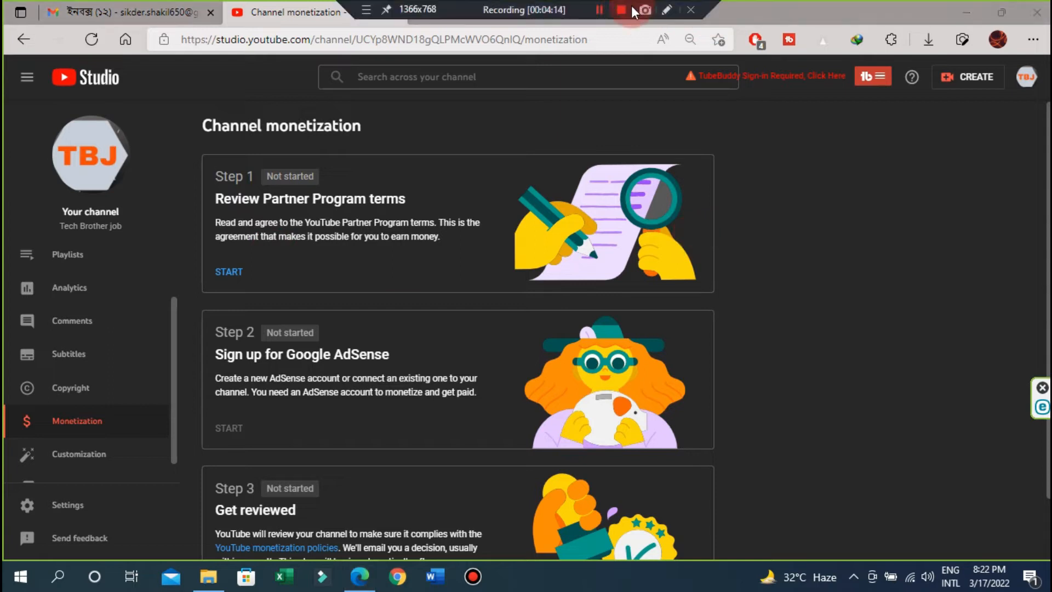
# - Start Step 1, scroll through the Partner Program terms, and tick 'I accept the YouTube Partner Program terms'
pyautogui.click(233, 271)
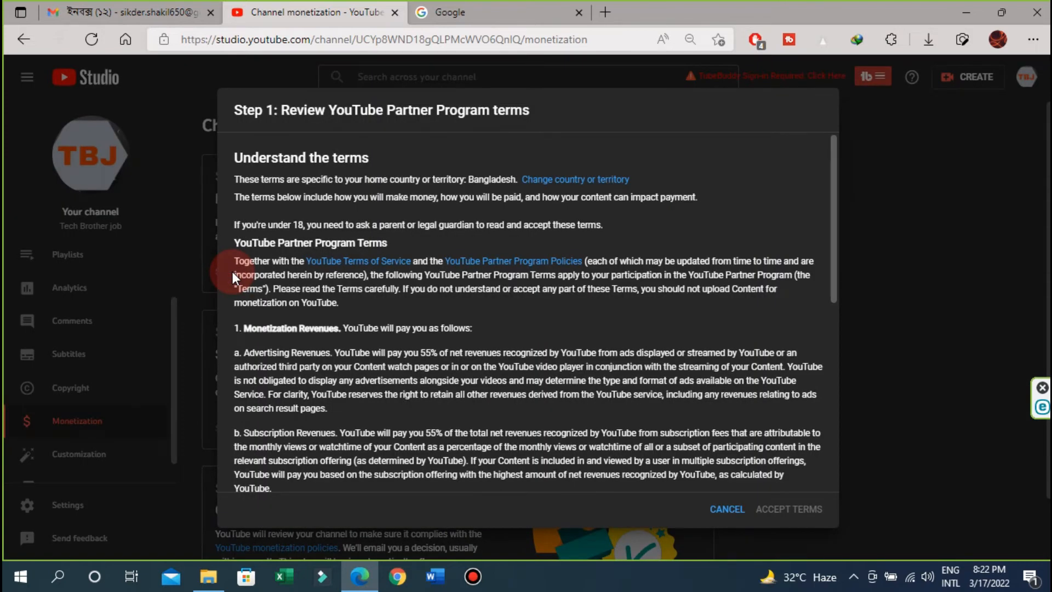
pyautogui.scroll(-12, 455, 349)
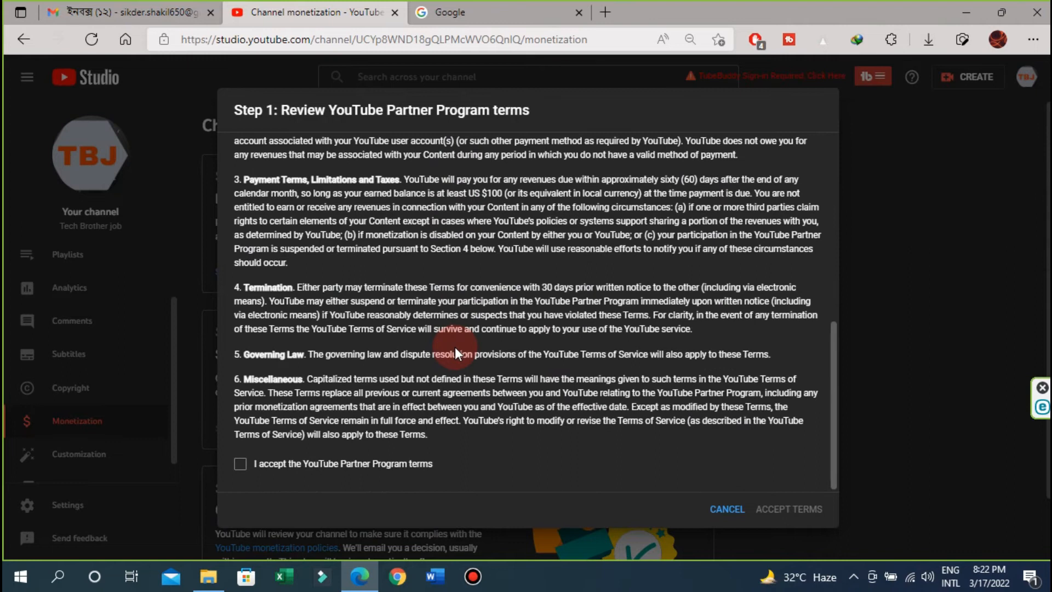
pyautogui.scroll(12, 454, 347)
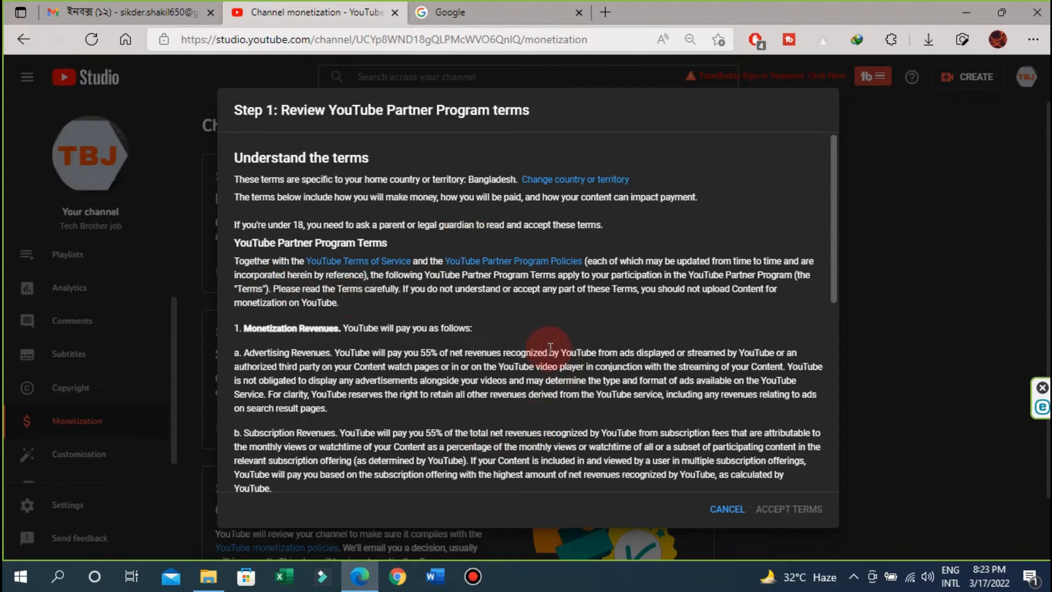
pyautogui.scroll(-4, 544, 350)
pyautogui.scroll(4, 544, 348)
pyautogui.scroll(-1, 544, 347)
pyautogui.scroll(-1, 544, 347)
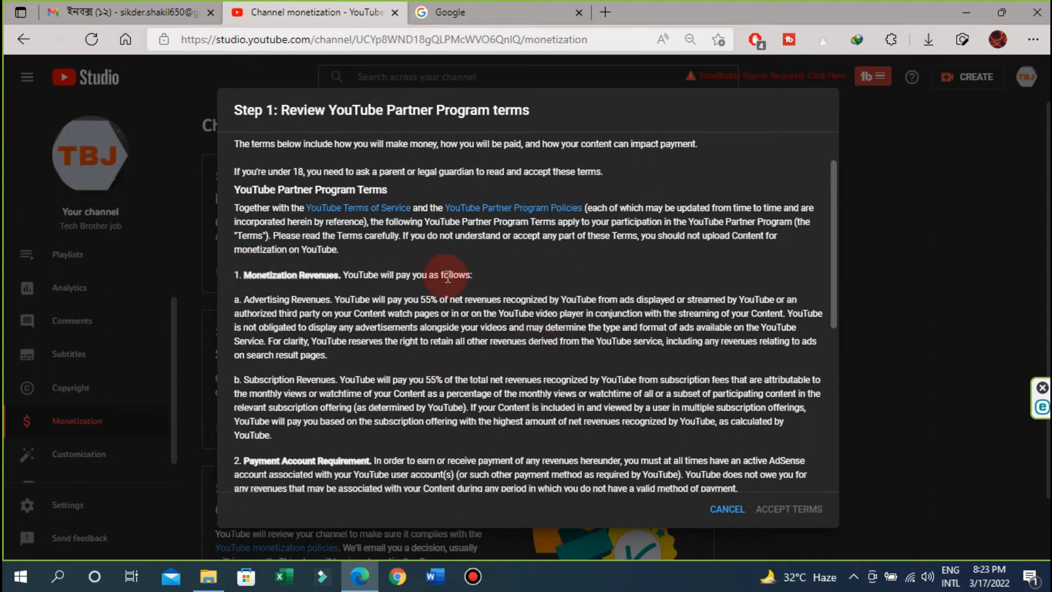
pyautogui.scroll(-2, 448, 277)
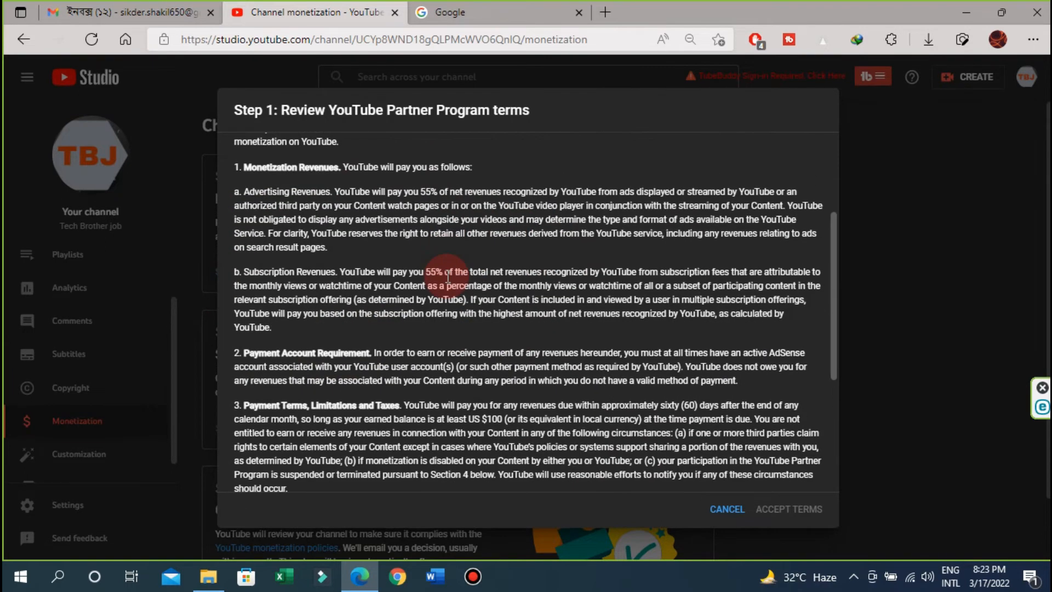
pyautogui.scroll(-4, 448, 278)
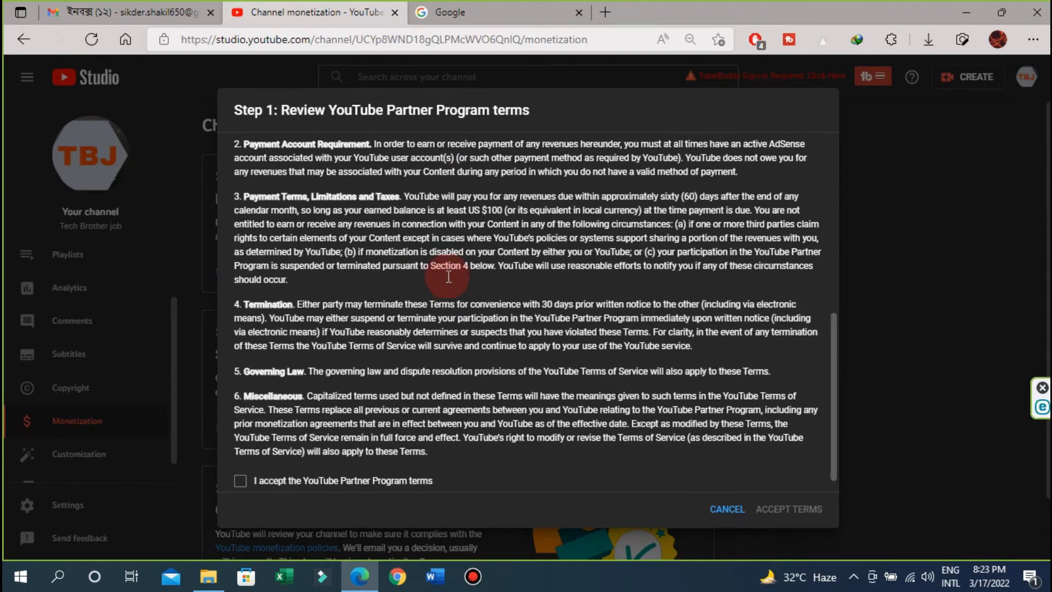
pyautogui.scroll(-1, 447, 276)
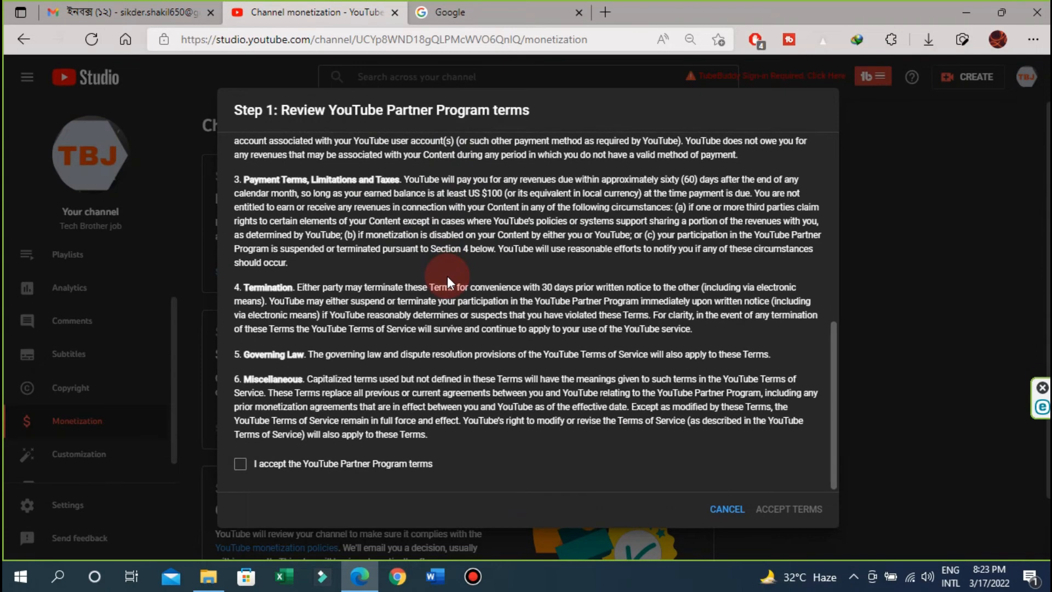
pyautogui.click(241, 465)
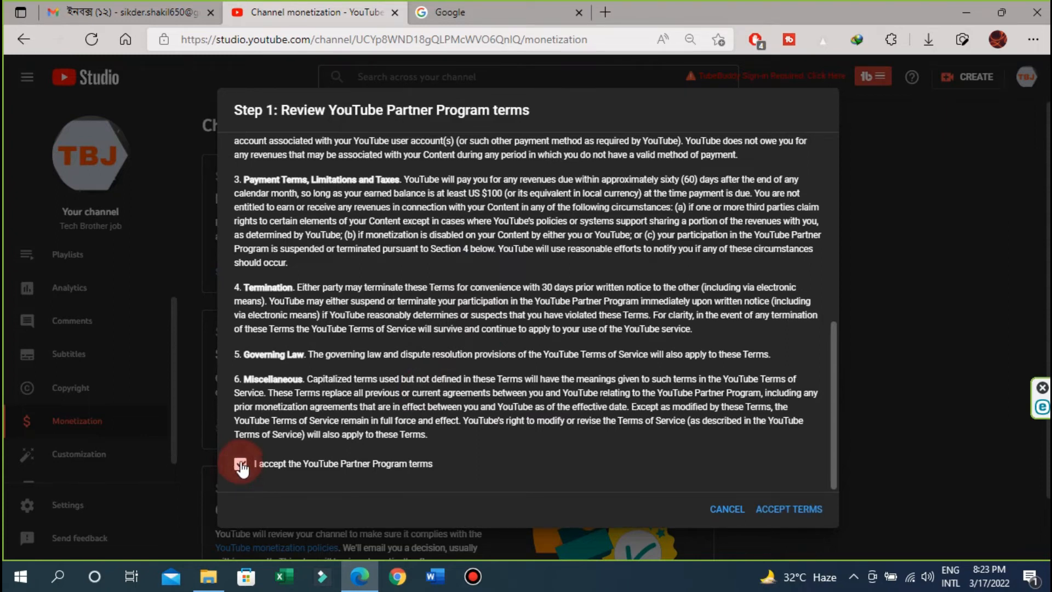
# - Accept the Partner Program terms so Step 1 shows Done
pyautogui.click(772, 511)
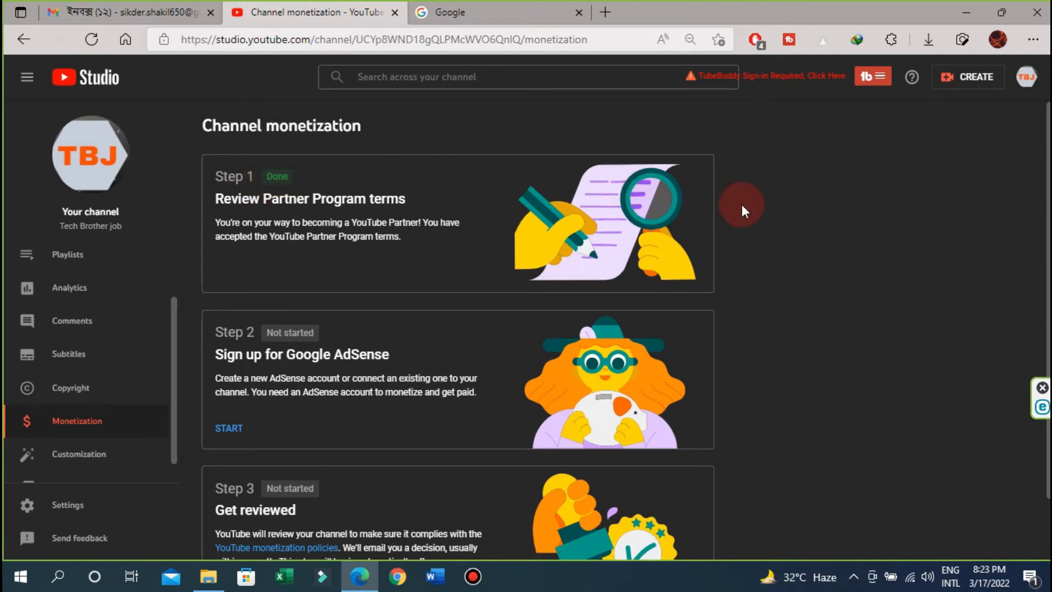
pyautogui.scroll(-1, 741, 205)
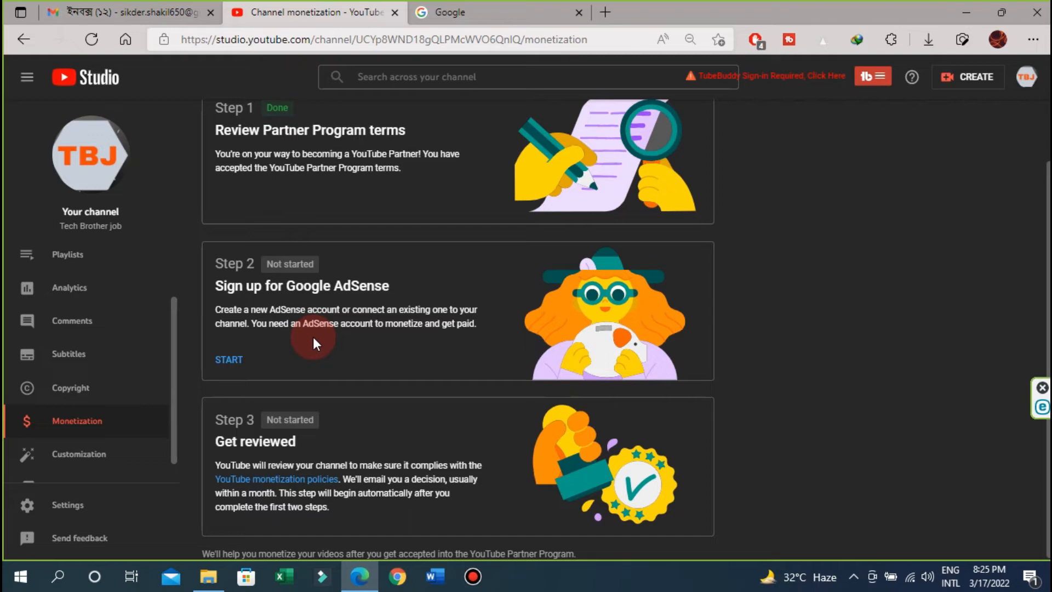
# - Start Step 2, answer 'No, I don't have an existing account', and continue to AdSense
pyautogui.click(236, 362)
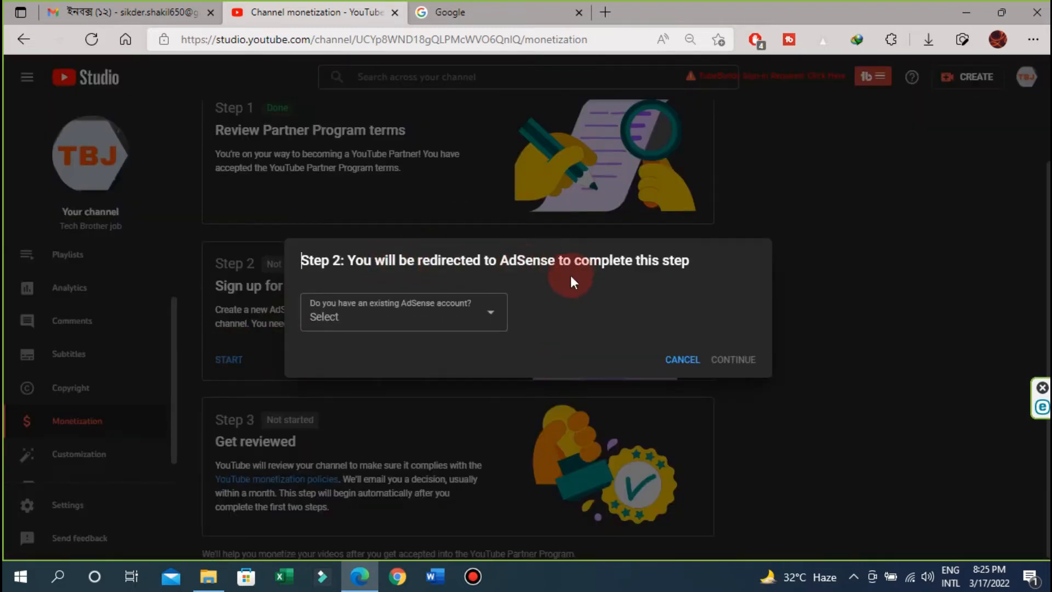
pyautogui.click(490, 318)
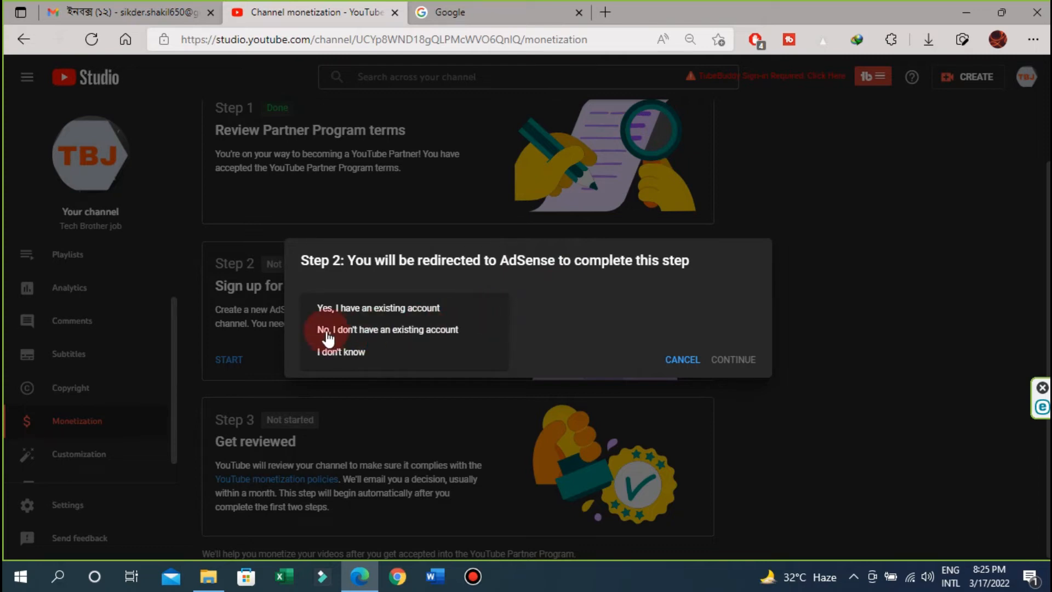
pyautogui.click(374, 332)
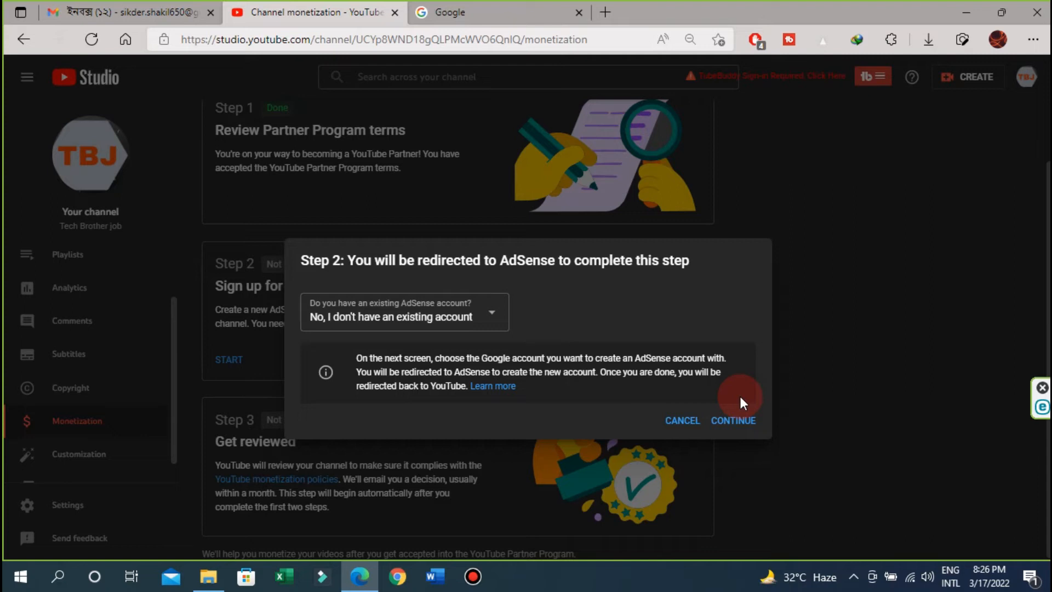
pyautogui.click(732, 418)
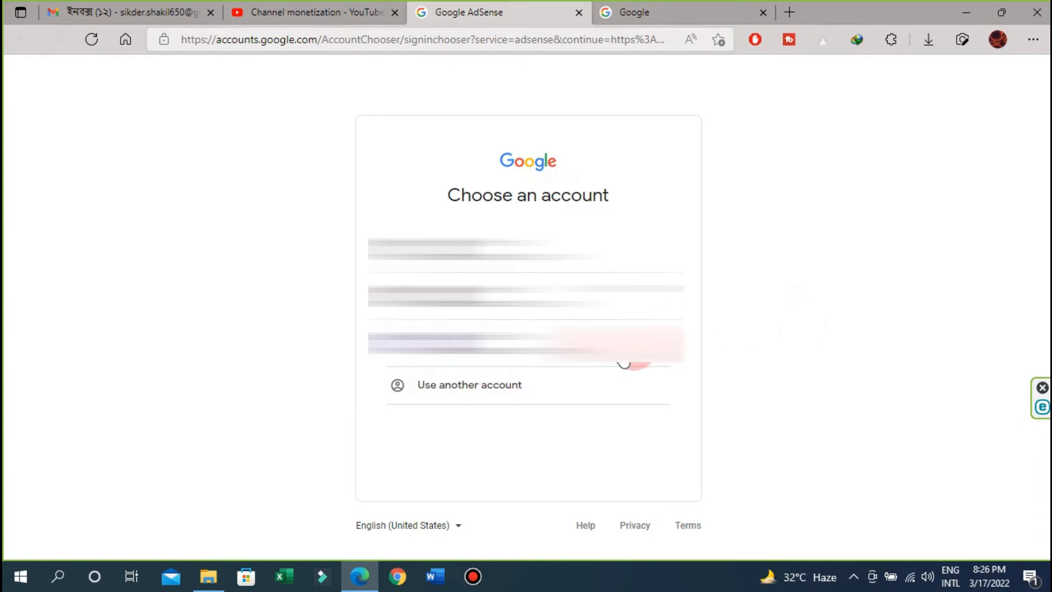
# - Choose the Google account for AdSense and opt in to customized help and performance suggestions
pyautogui.click(493, 342)
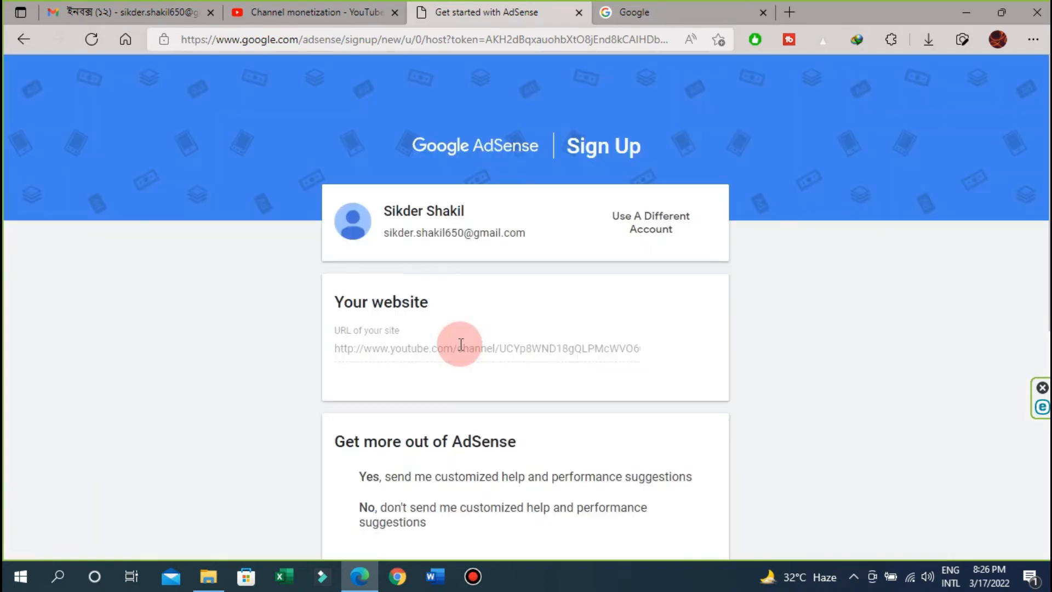
pyautogui.scroll(-2, 942, 283)
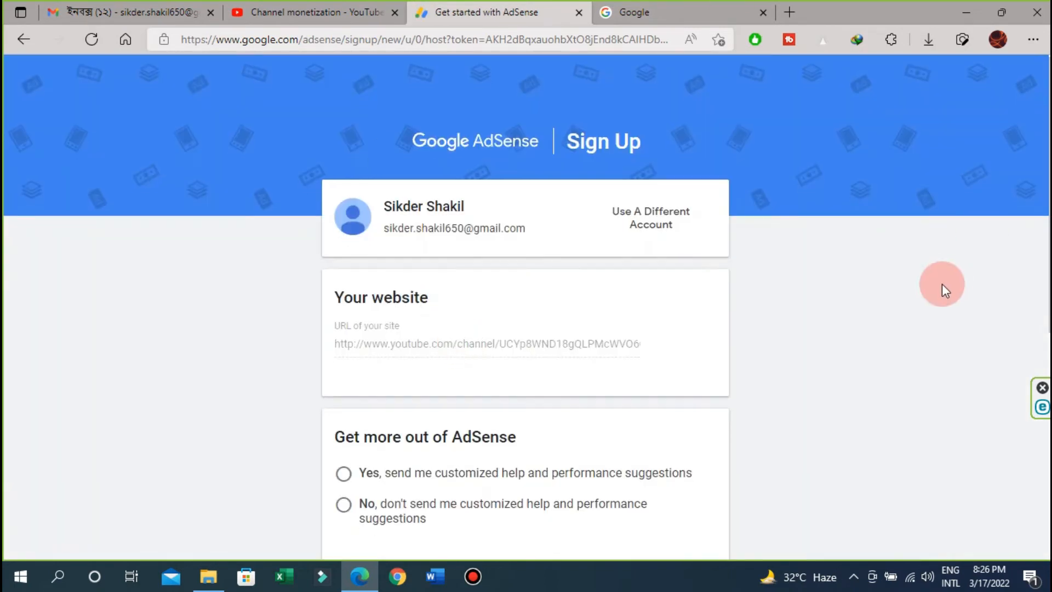
pyautogui.scroll(-1, 942, 284)
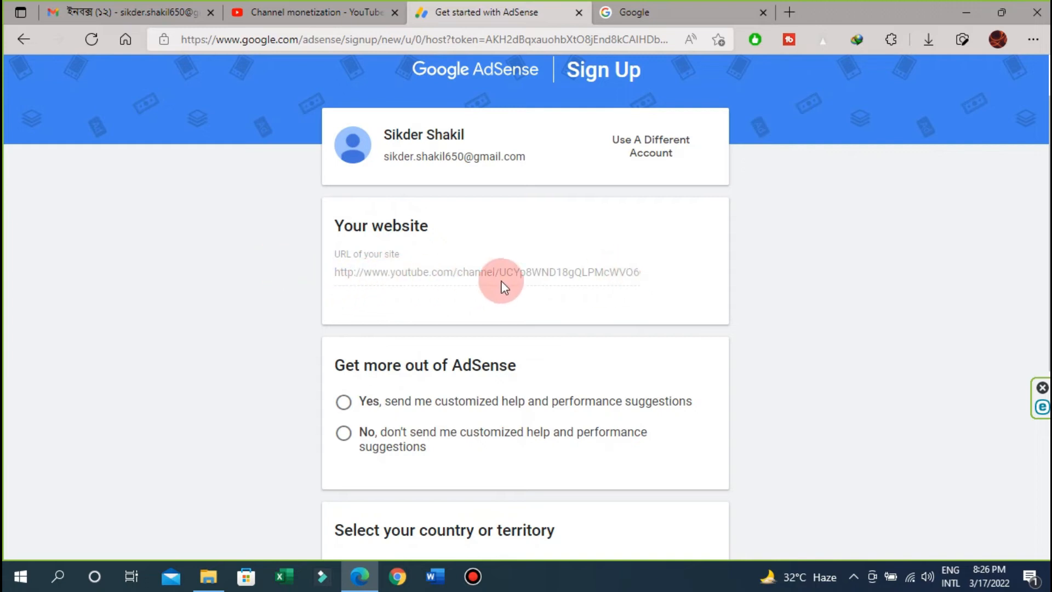
pyautogui.scroll(-1, 643, 271)
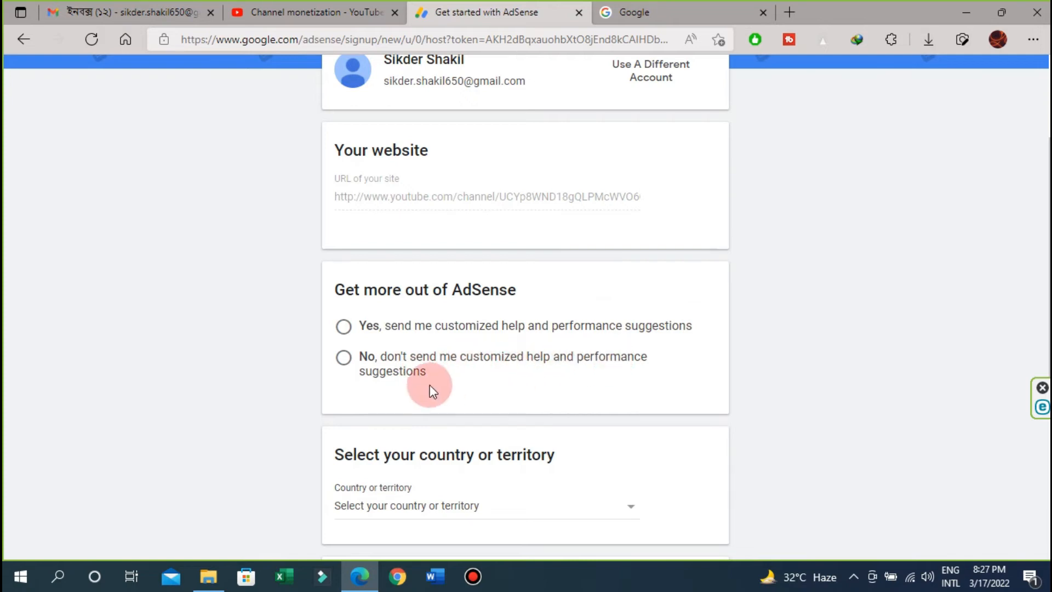
pyautogui.click(344, 327)
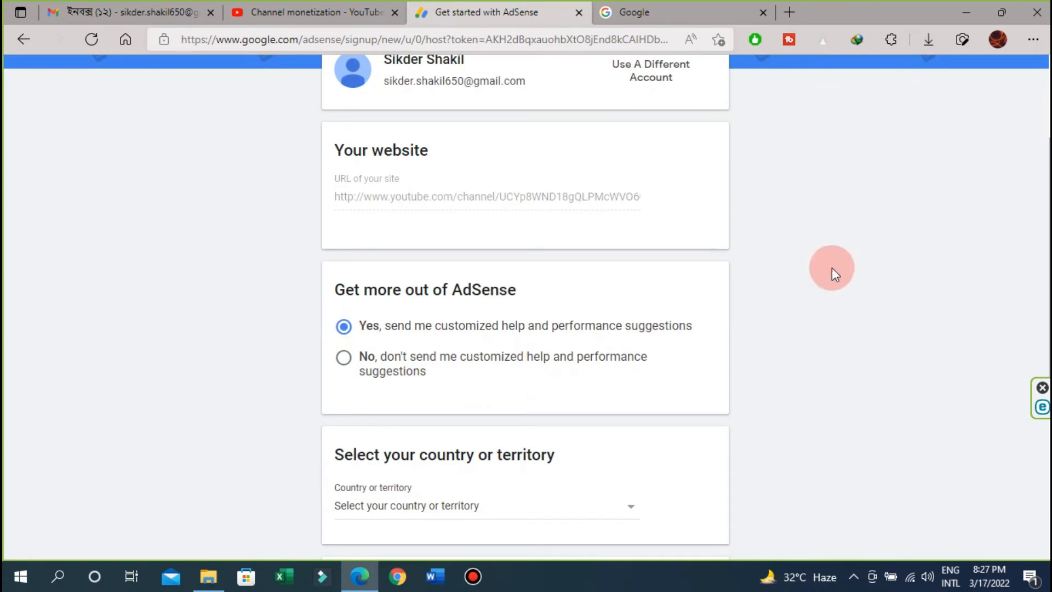
pyautogui.scroll(-4, 827, 280)
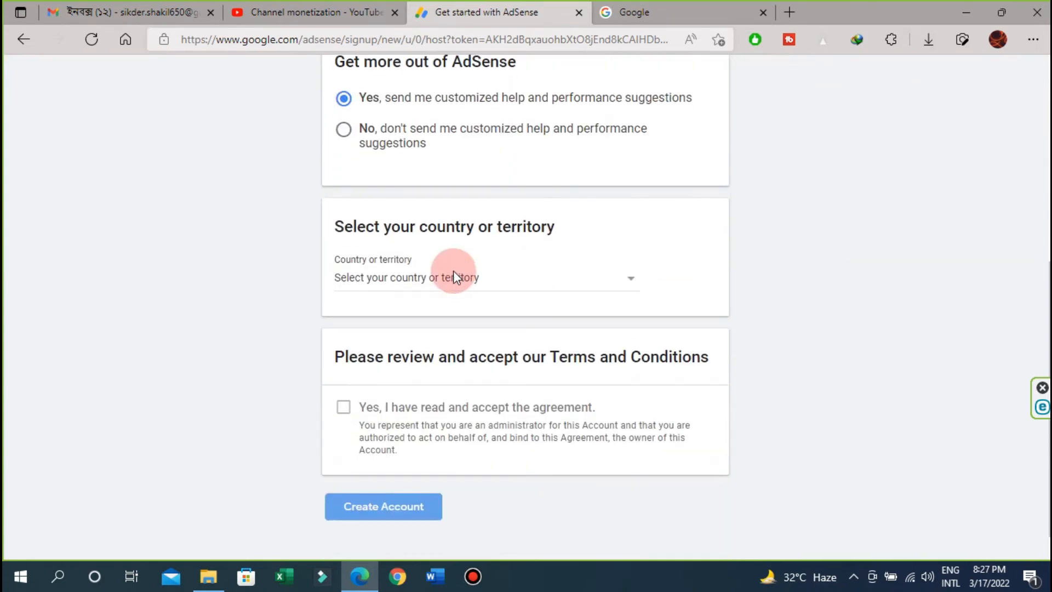
# - Set the country on the AdSense sign-up form to Bangladesh
pyautogui.click(635, 285)
pyautogui.scroll(-3, 463, 380)
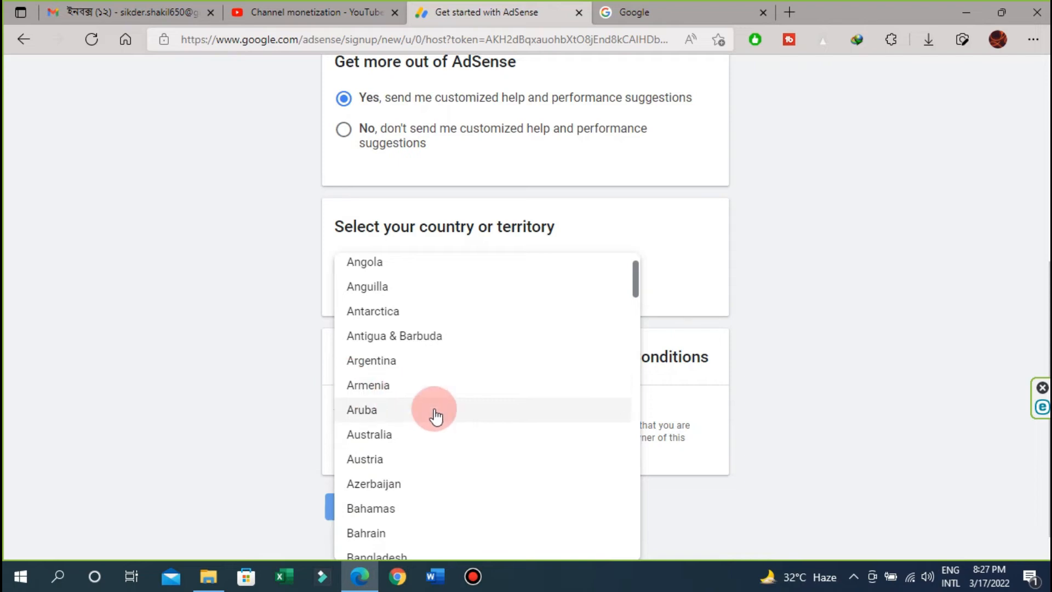
pyautogui.scroll(-2, 434, 415)
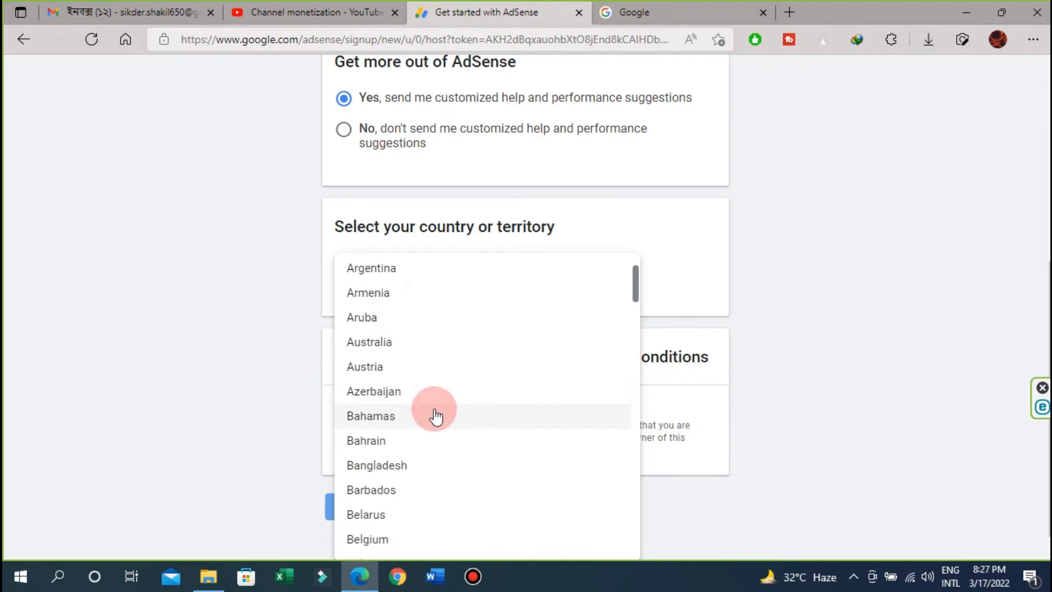
pyautogui.click(389, 470)
pyautogui.scroll(-3, 846, 261)
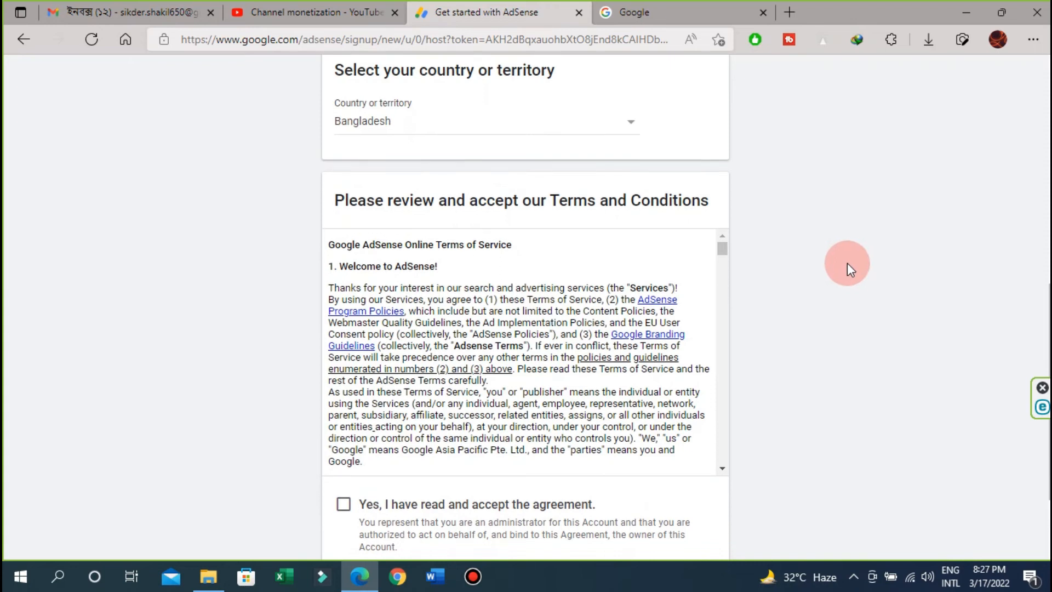
# - Tick 'Yes, I have read and accept the agreement' and create the AdSense account
pyautogui.scroll(-3, 847, 262)
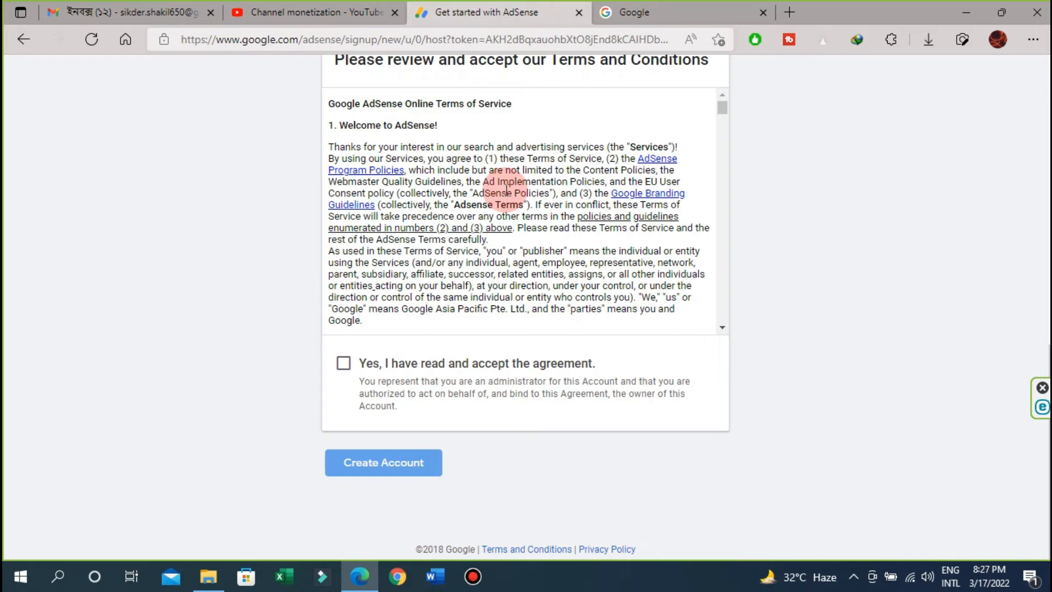
pyautogui.click(345, 365)
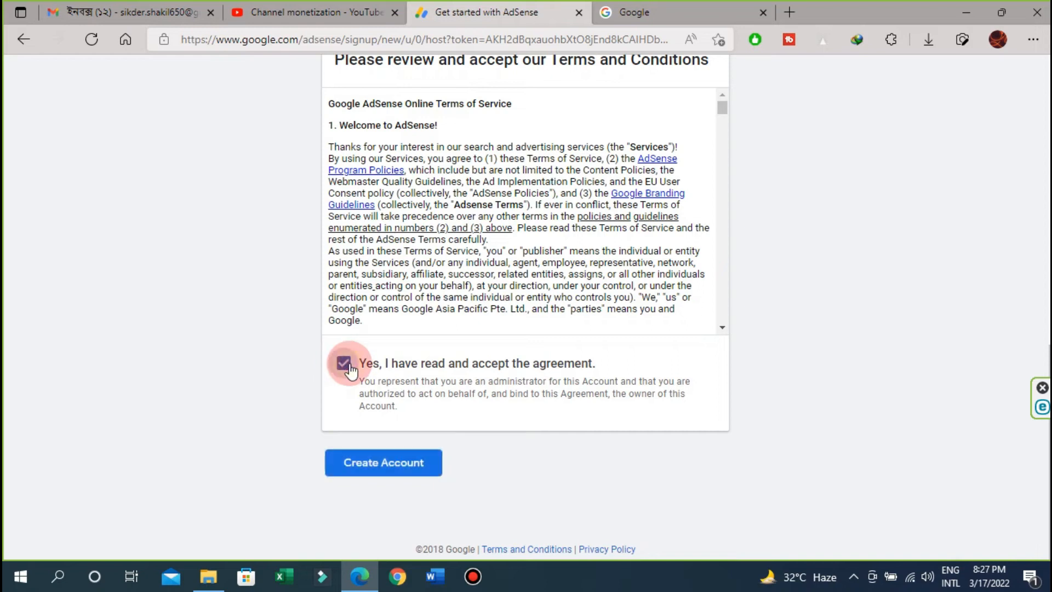
pyautogui.click(394, 469)
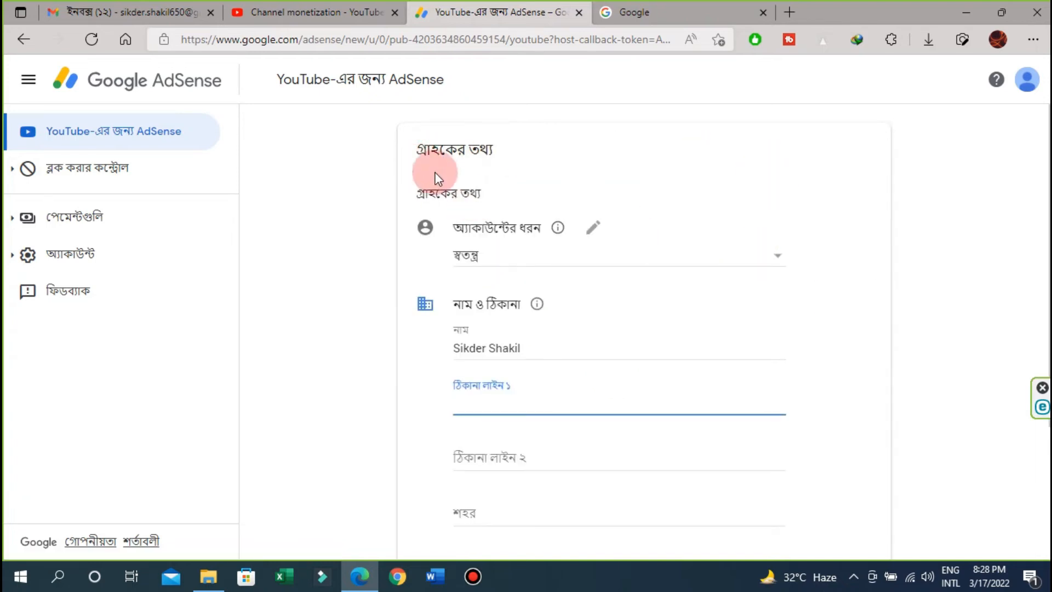
# - Check the signed-in Google accounts and keep the AdSense account type as Individual
pyautogui.scroll(-2, 726, 235)
pyautogui.scroll(2, 725, 230)
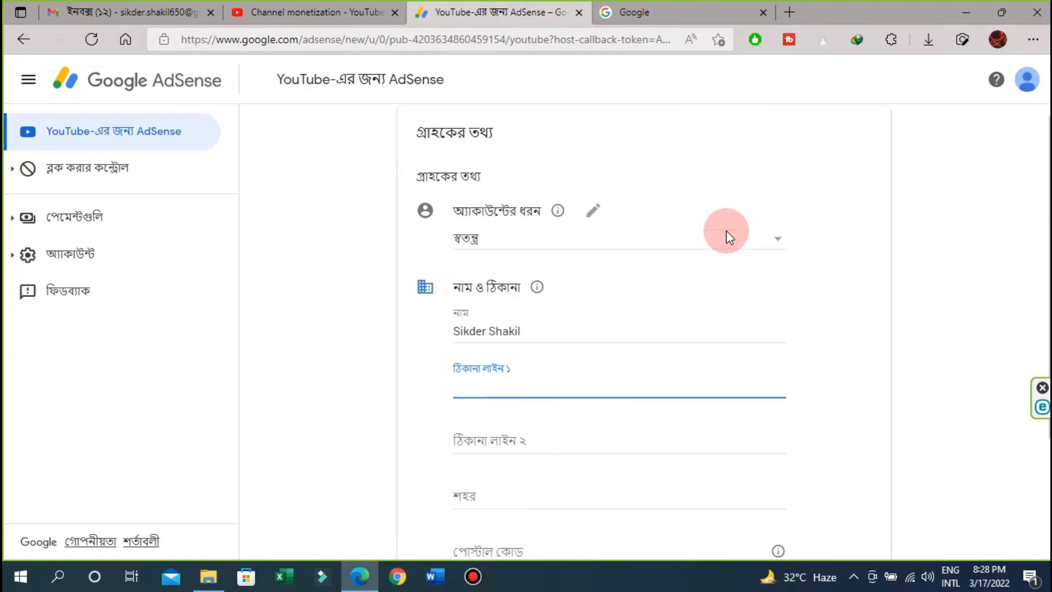
pyautogui.click(1028, 94)
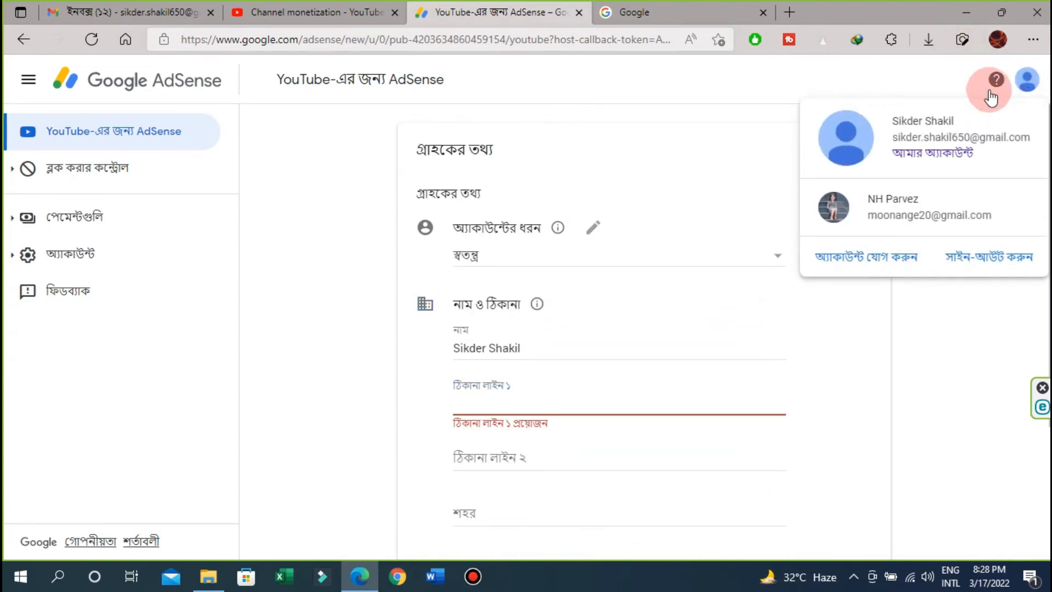
pyautogui.click(153, 361)
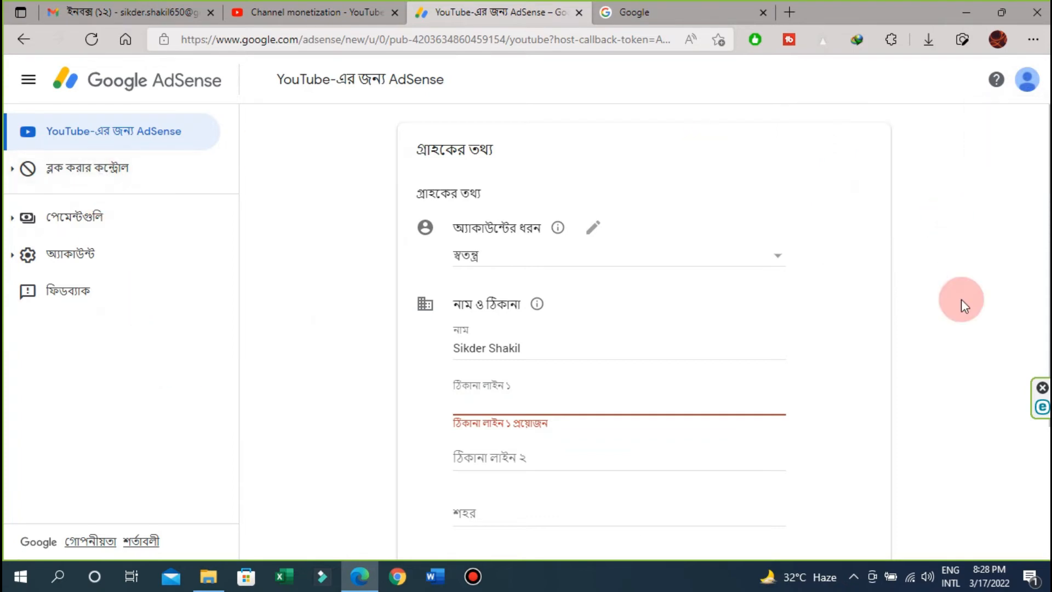
pyautogui.scroll(-3, 963, 329)
pyautogui.scroll(3, 964, 351)
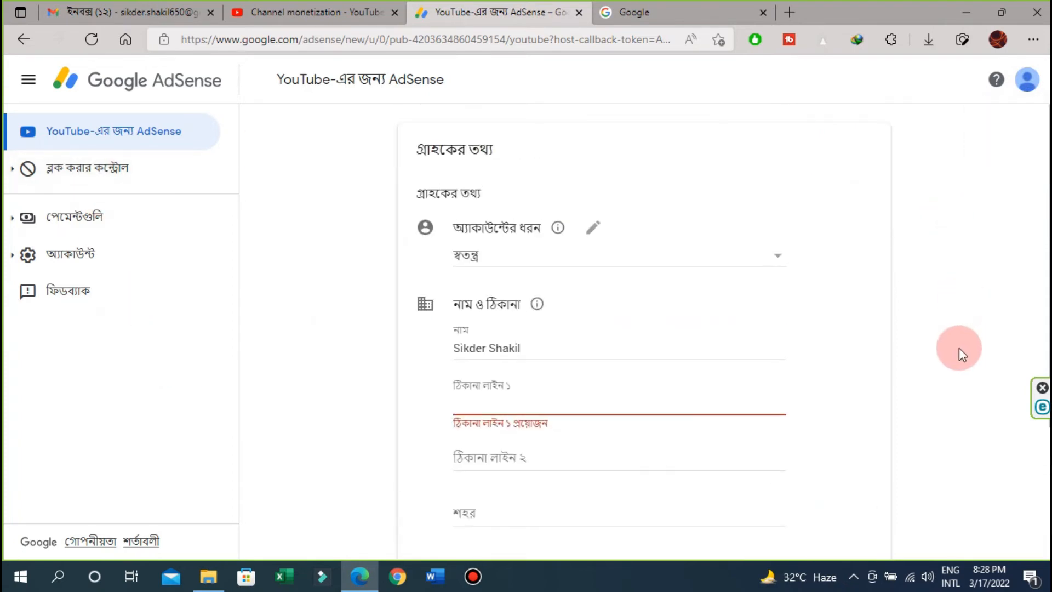
pyautogui.click(594, 228)
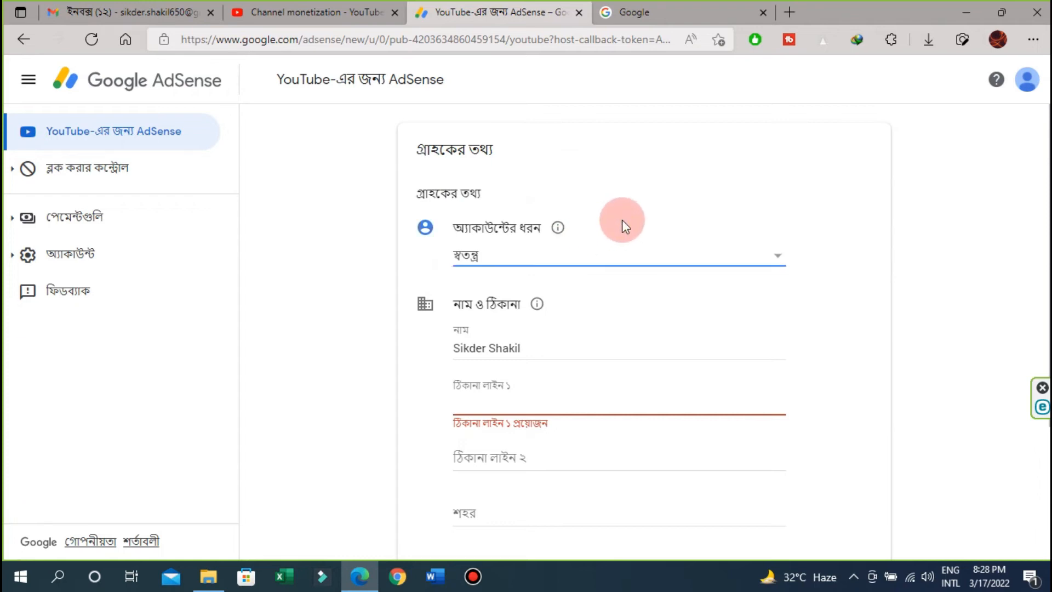
pyautogui.click(781, 251)
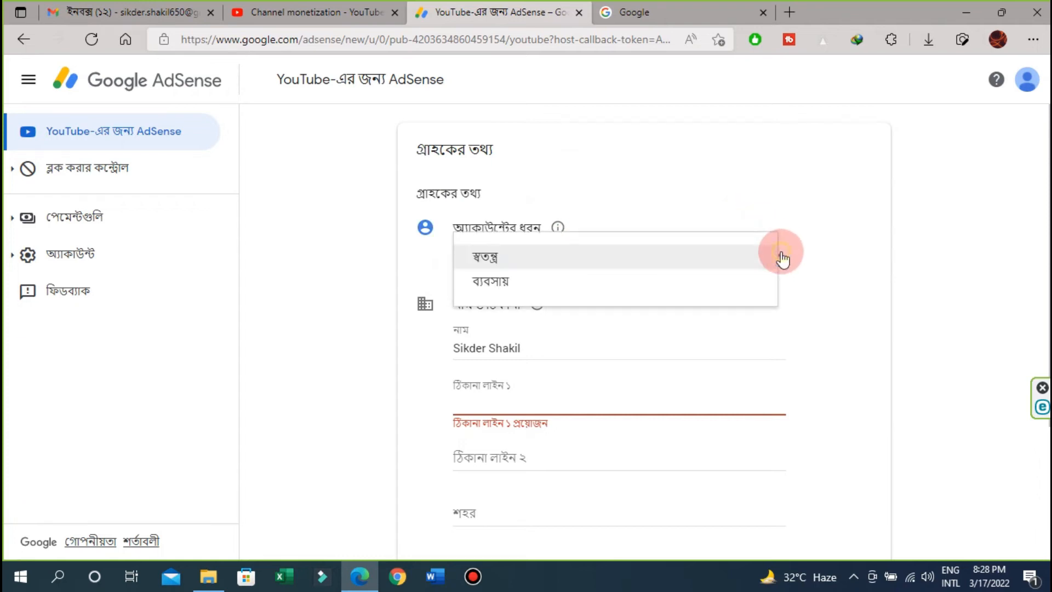
pyautogui.click(493, 257)
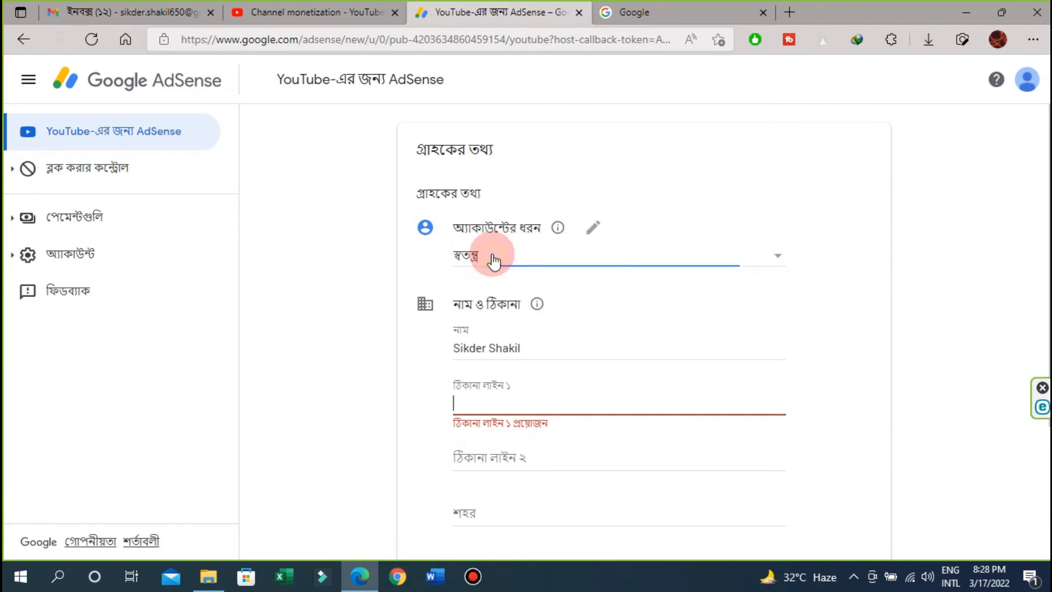
# - Replace the payee name with the account holder's full name
pyautogui.scroll(-1, 992, 256)
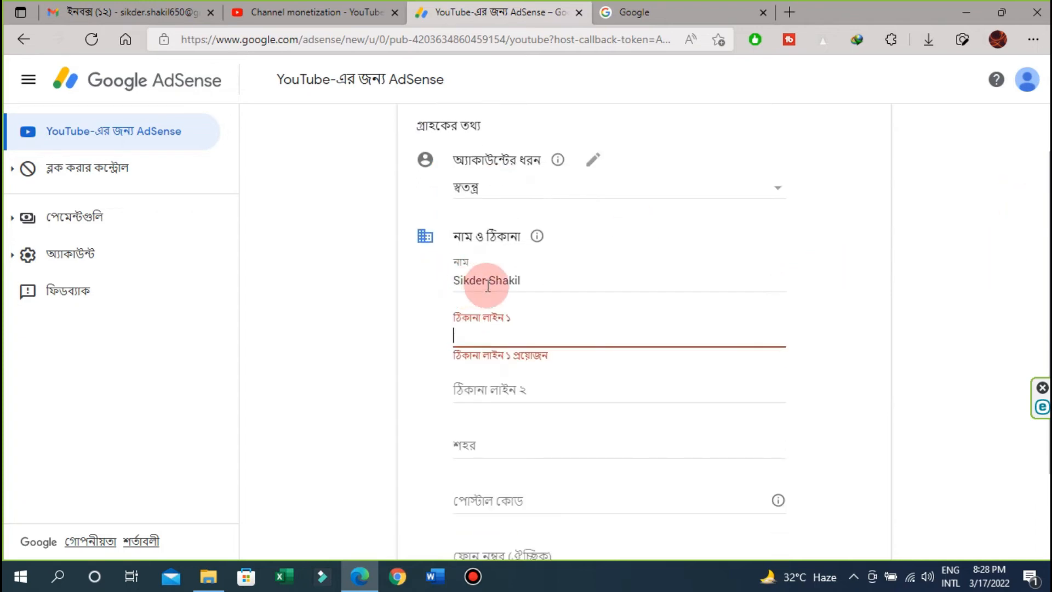
pyautogui.click(555, 280)
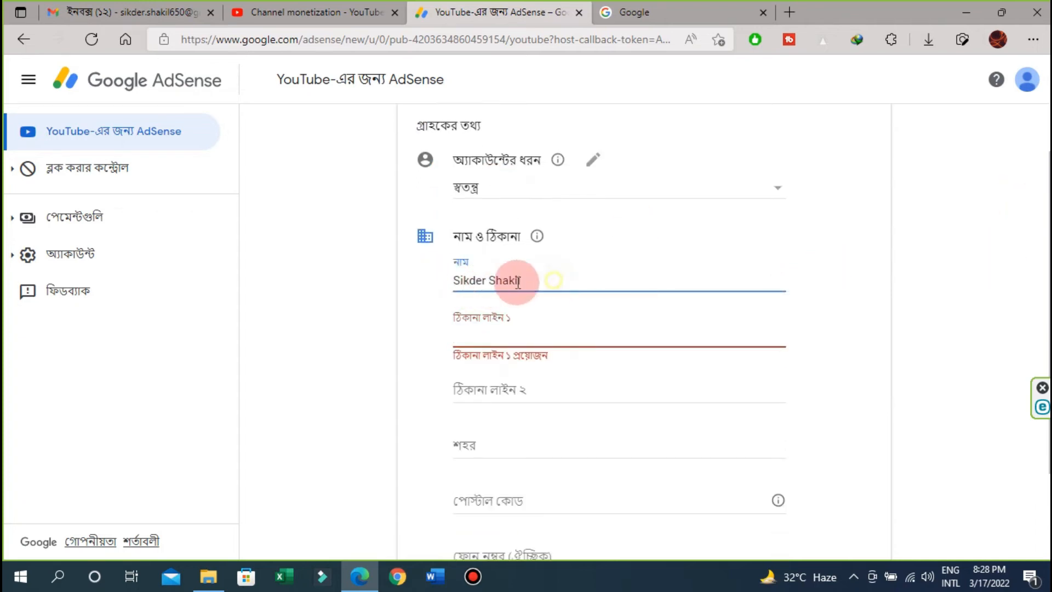
pyautogui.moveTo(522, 281); pyautogui.dragTo(451, 276)
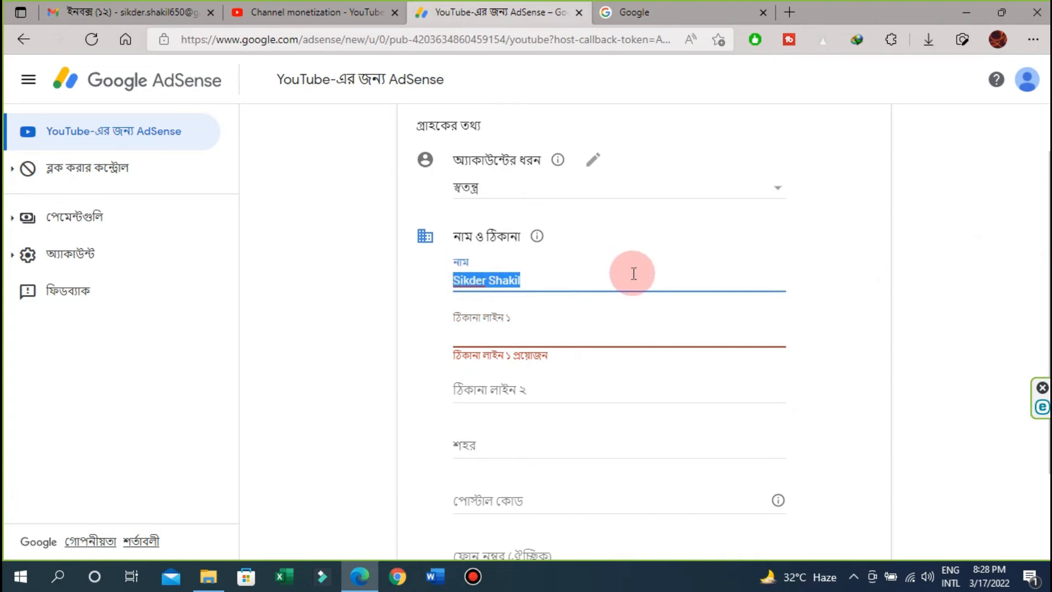
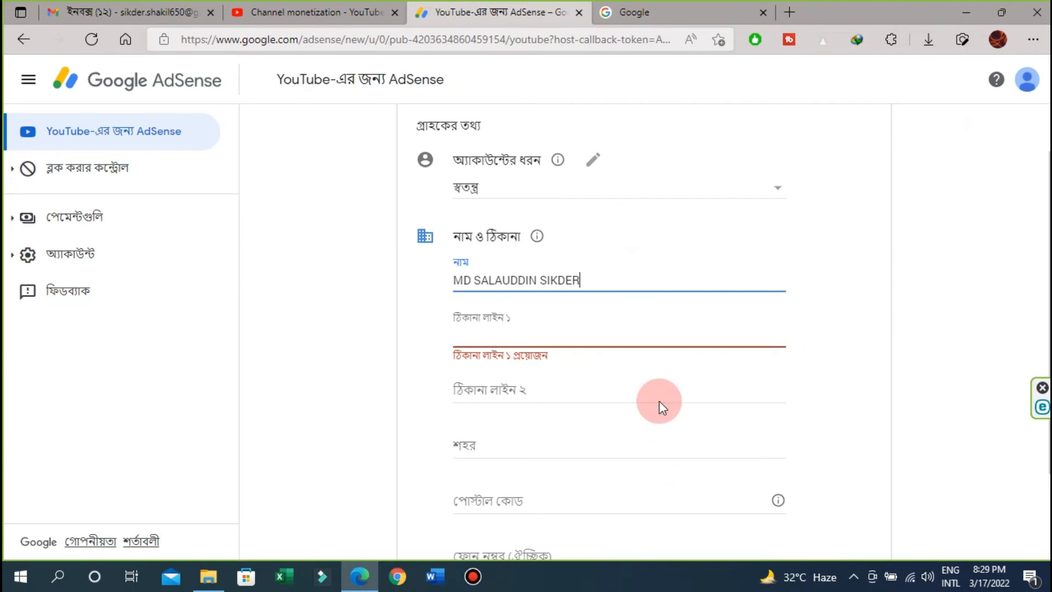
pyautogui.scroll(-1, 658, 403)
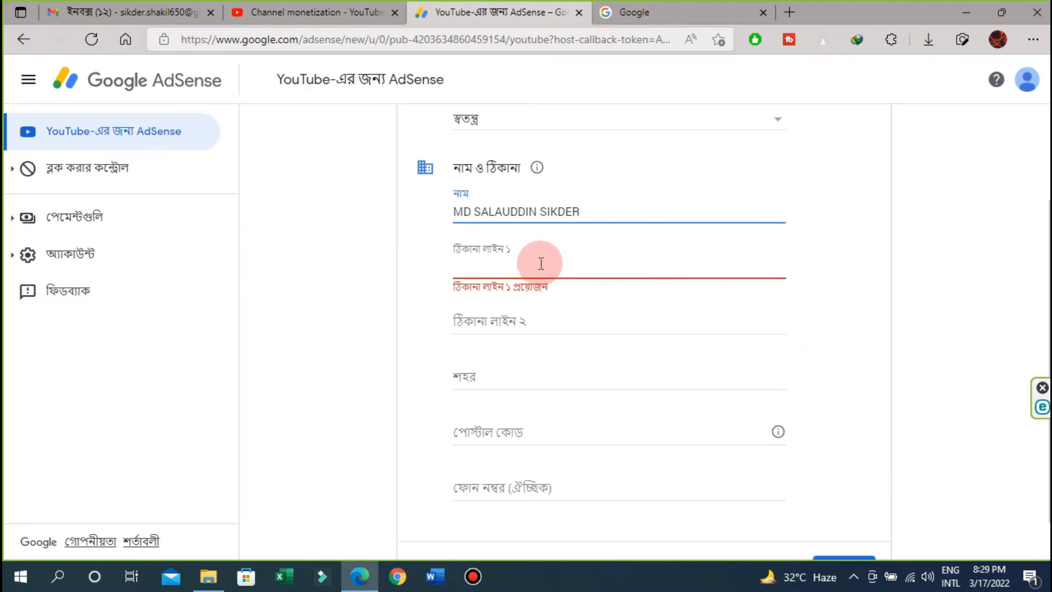
# - Enter the street address in Address line 1, fixing a typo along the way
pyautogui.click(541, 263)
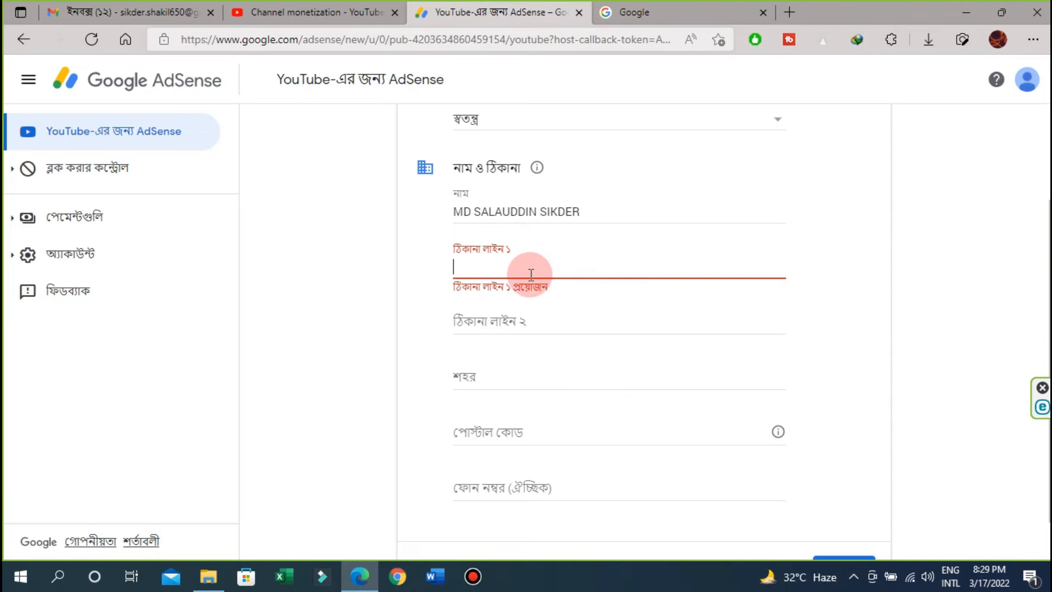
pyautogui.click(525, 320)
pyautogui.click(481, 258)
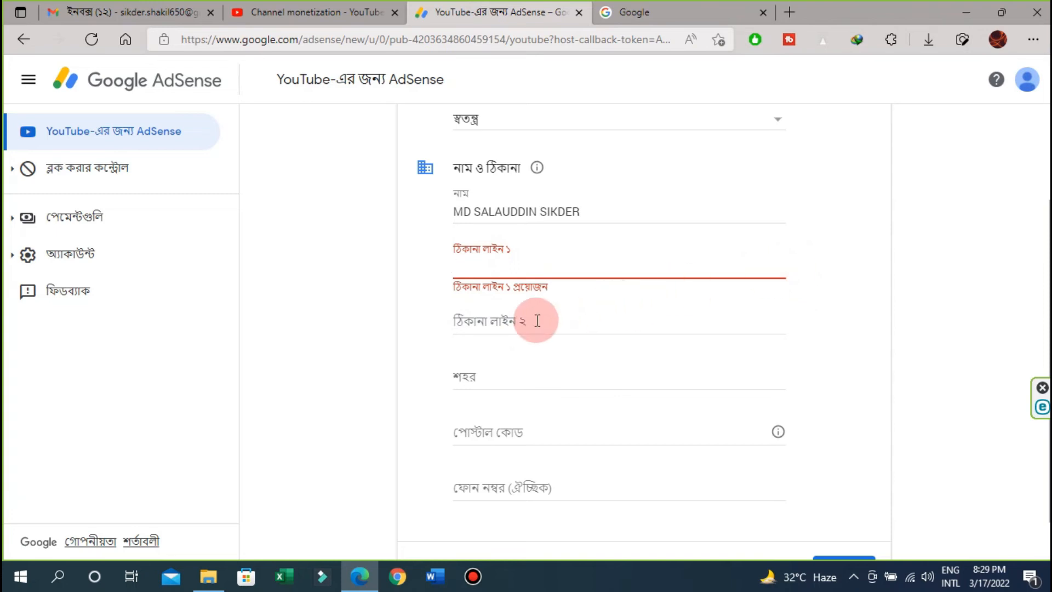
pyautogui.click(513, 325)
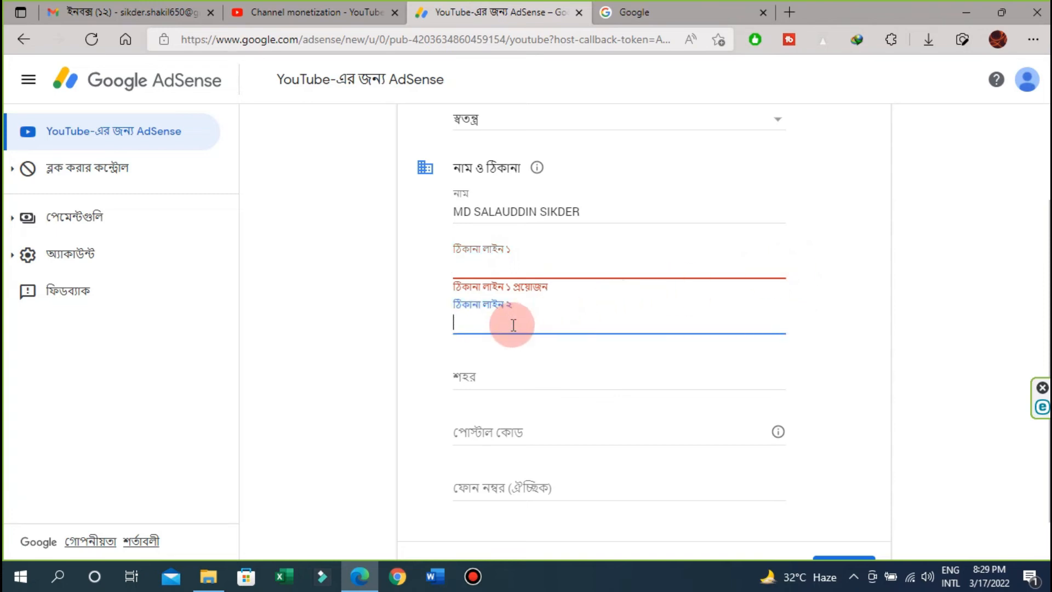
pyautogui.click(508, 261)
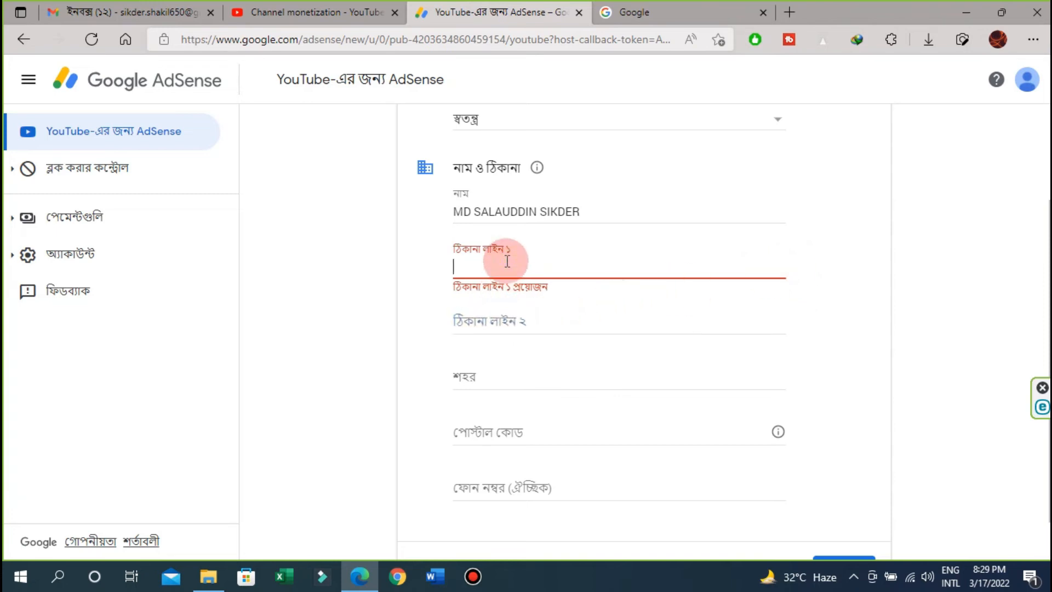
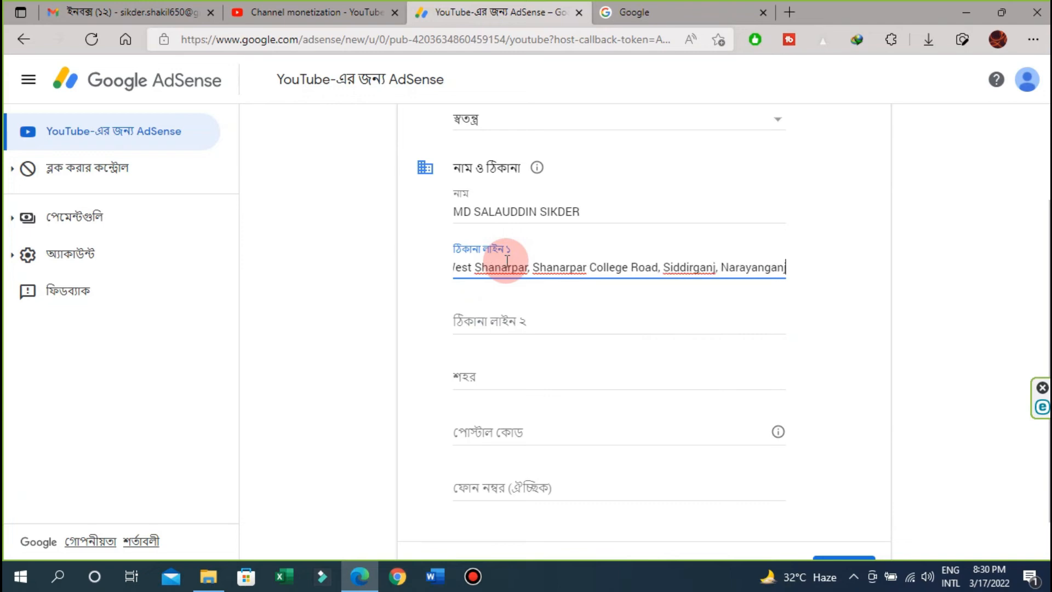
pyautogui.scroll(-1, 765, 310)
# - Fill in the payee's city and postal code, leaving the optional phone number empty
pyautogui.click(519, 315)
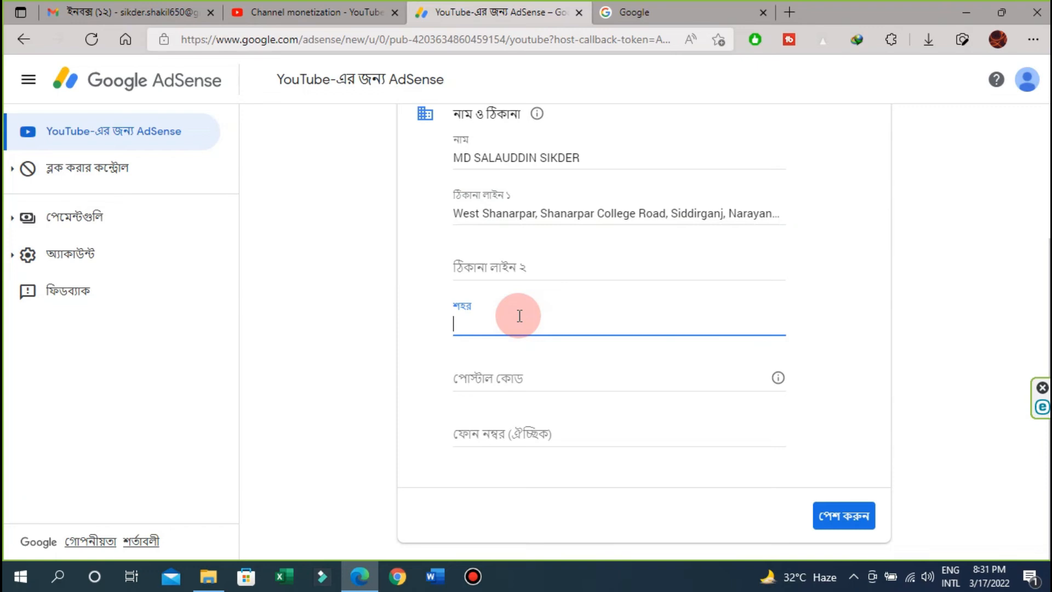
pyautogui.write('Demra, Dhaka')
pyautogui.click(524, 376)
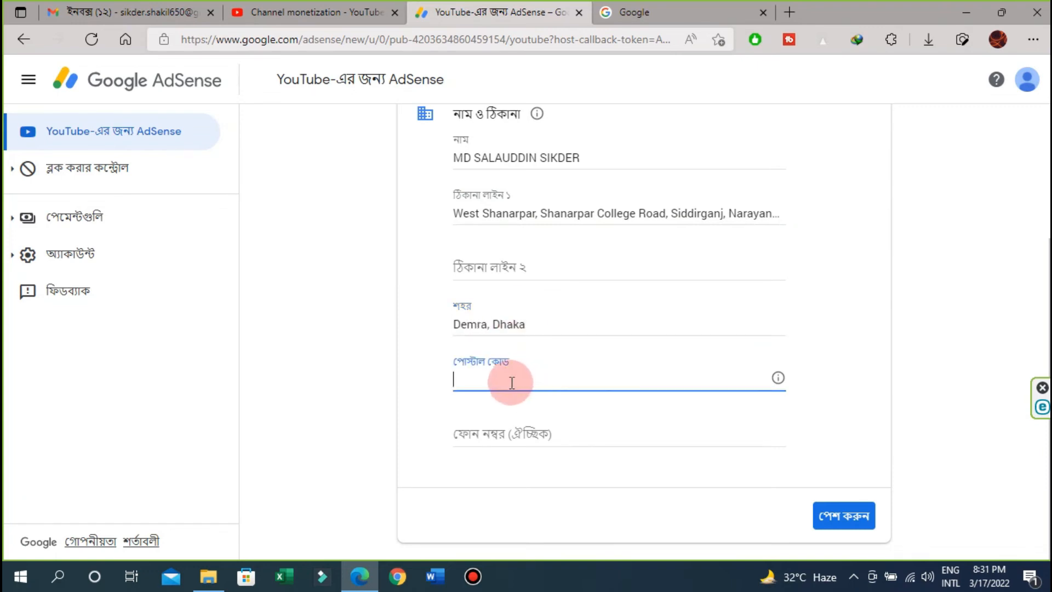
pyautogui.write('1361')
pyautogui.click(515, 431)
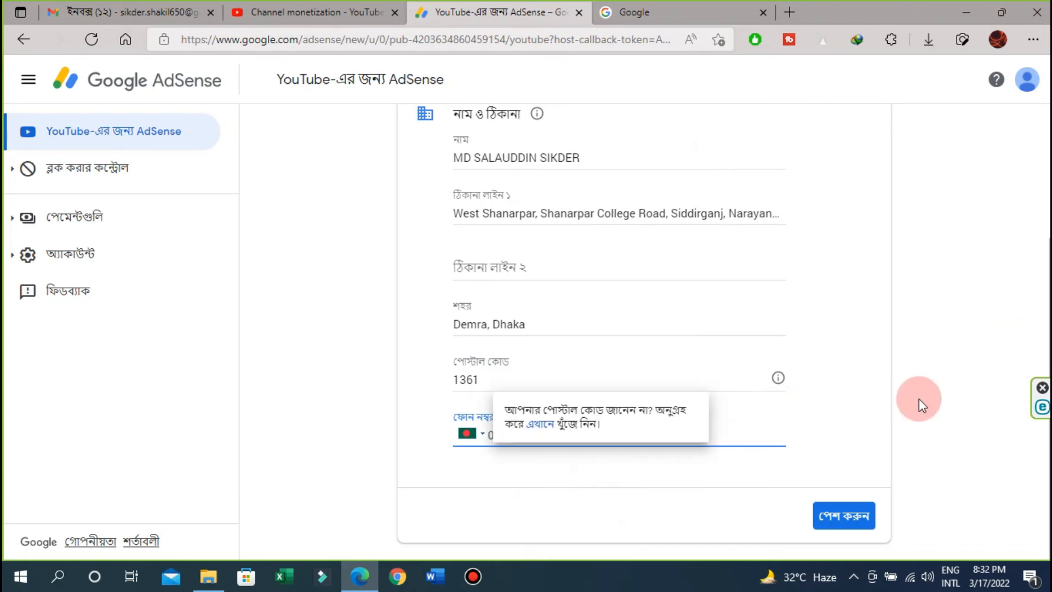
pyautogui.scroll(2, 903, 377)
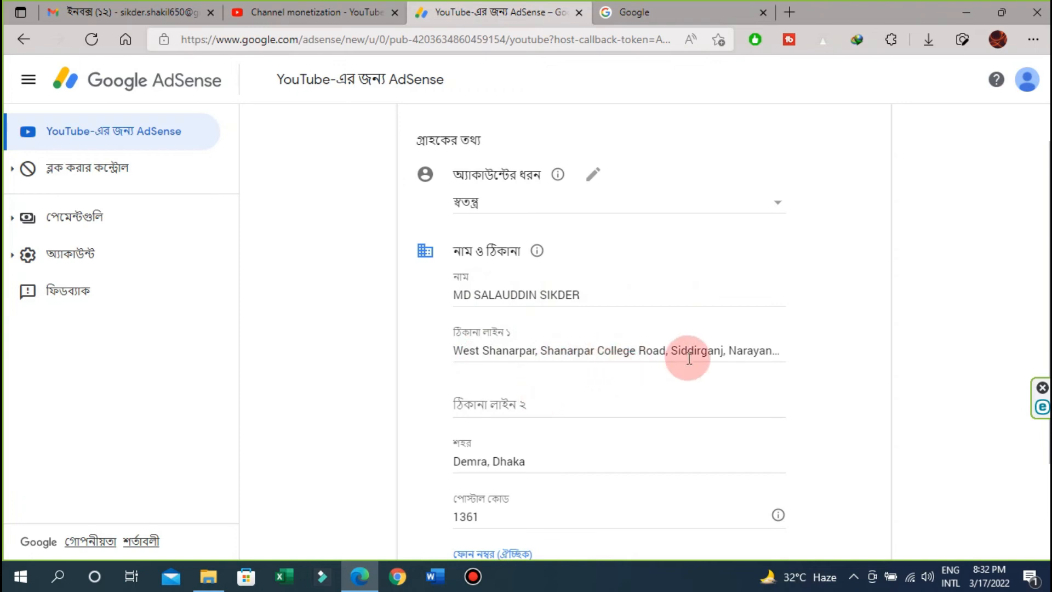
# - Add the missing letters to the last word of Address line 1 and submit the payee details
pyautogui.click(774, 351)
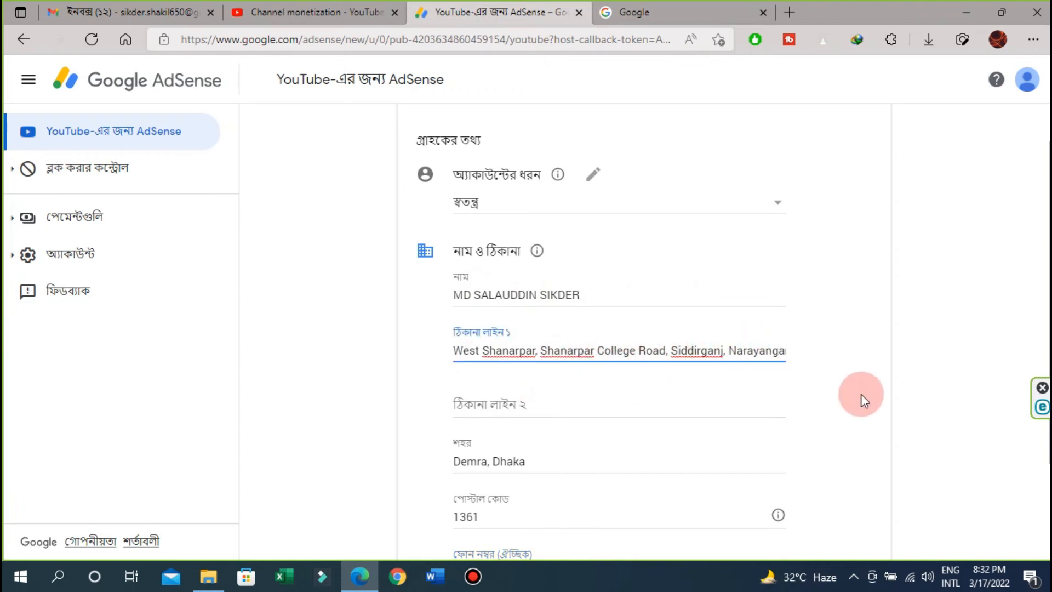
pyautogui.write('nj')
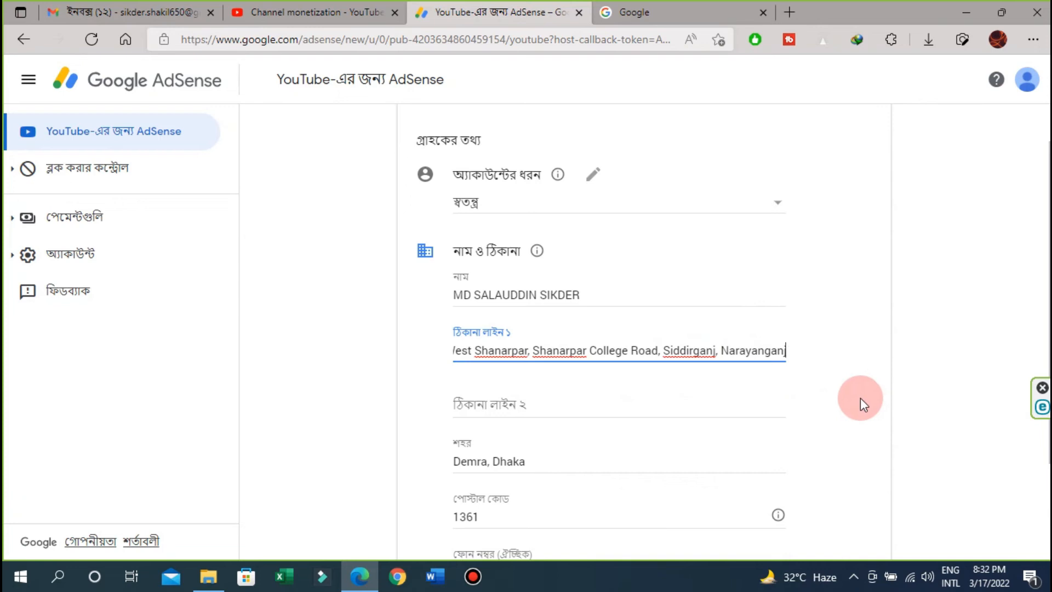
pyautogui.click(559, 409)
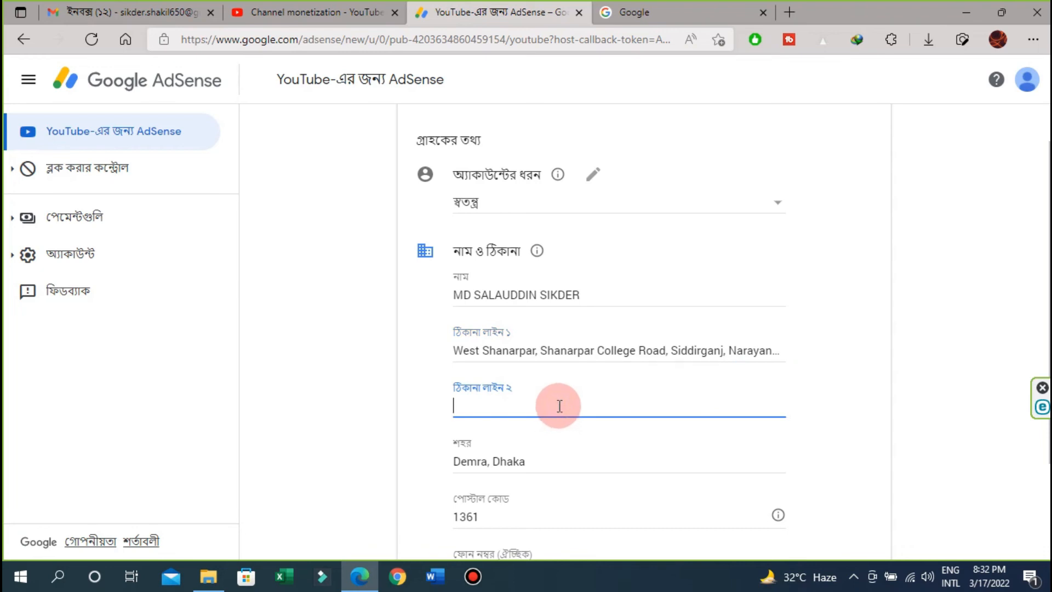
pyautogui.scroll(-3, 560, 406)
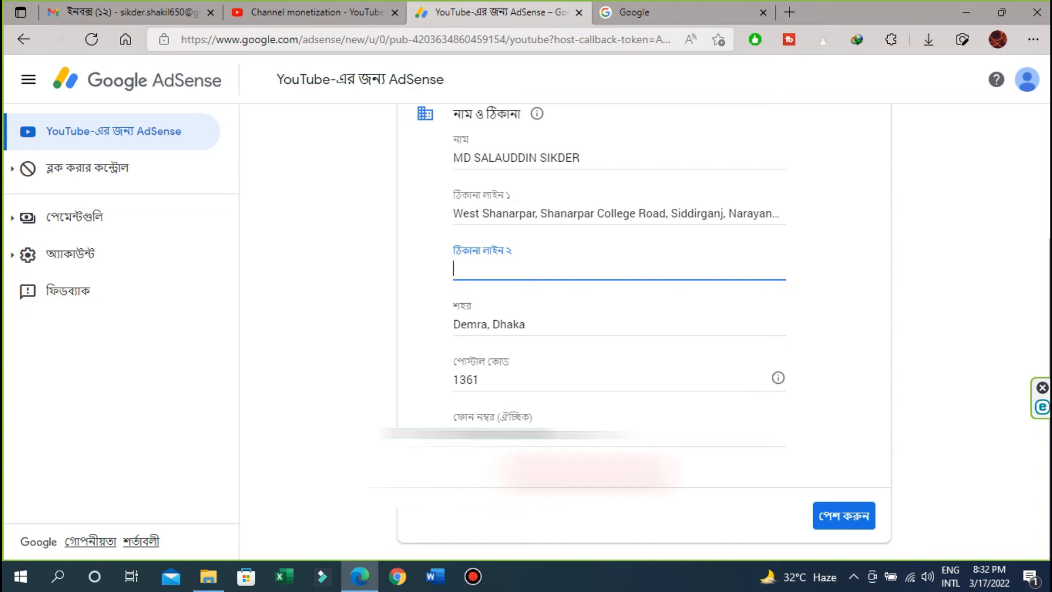
pyautogui.click(848, 525)
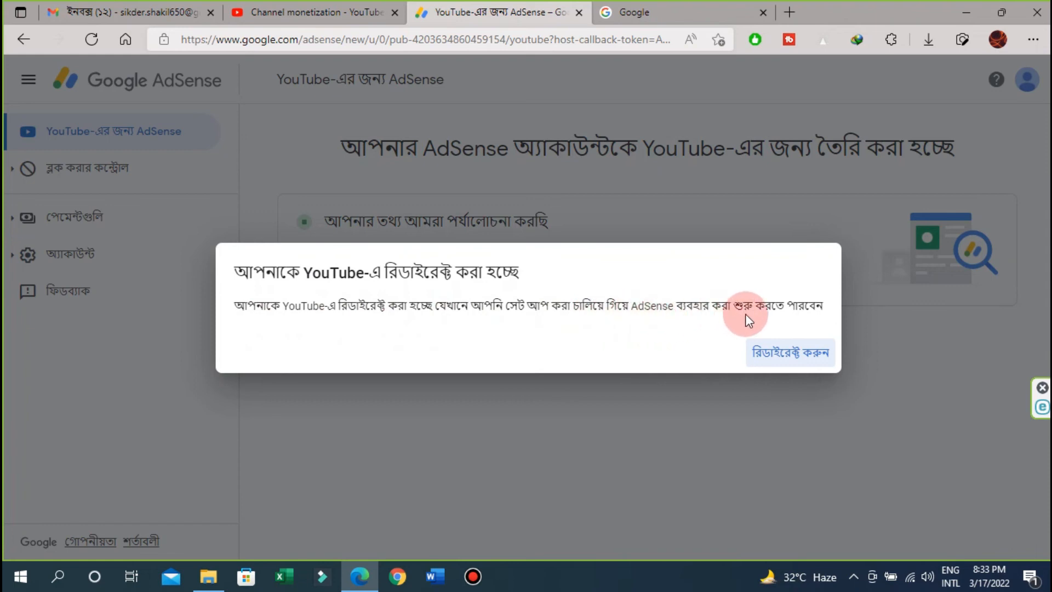
# - Redirect from the AdSense account-setup notice back to YouTube
pyautogui.click(785, 355)
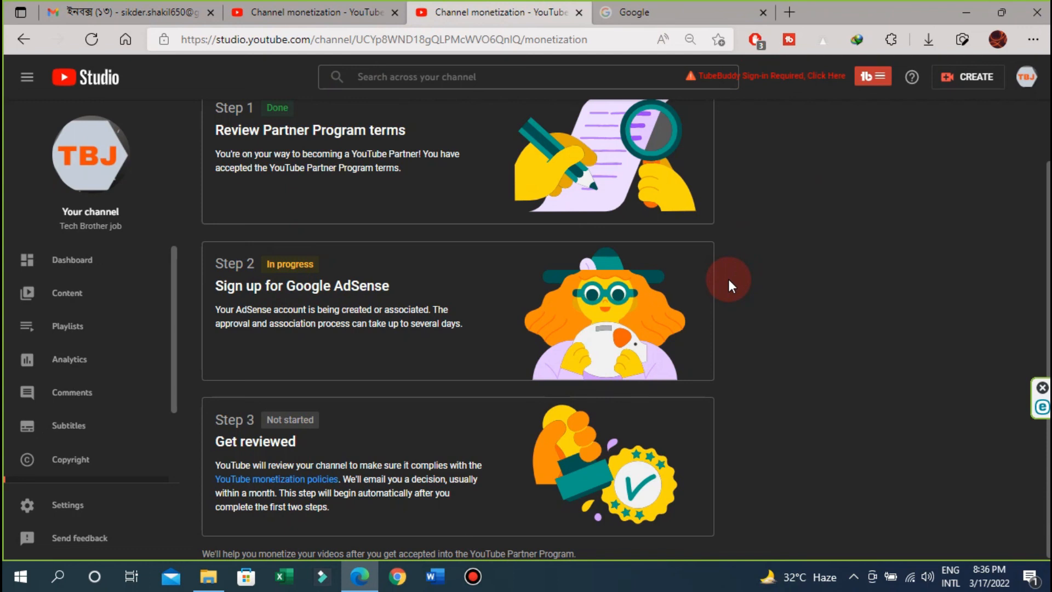
# - Scroll the Channel monetization page to review Steps 1–3, with the AdSense signup In progress
pyautogui.scroll(2, 729, 278)
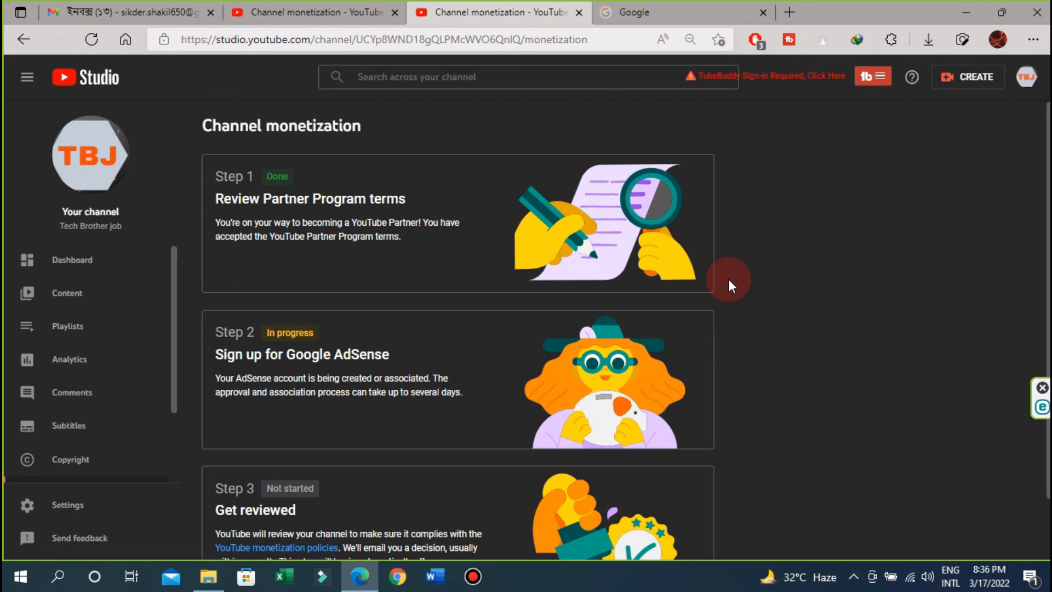
pyautogui.scroll(-2, 728, 279)
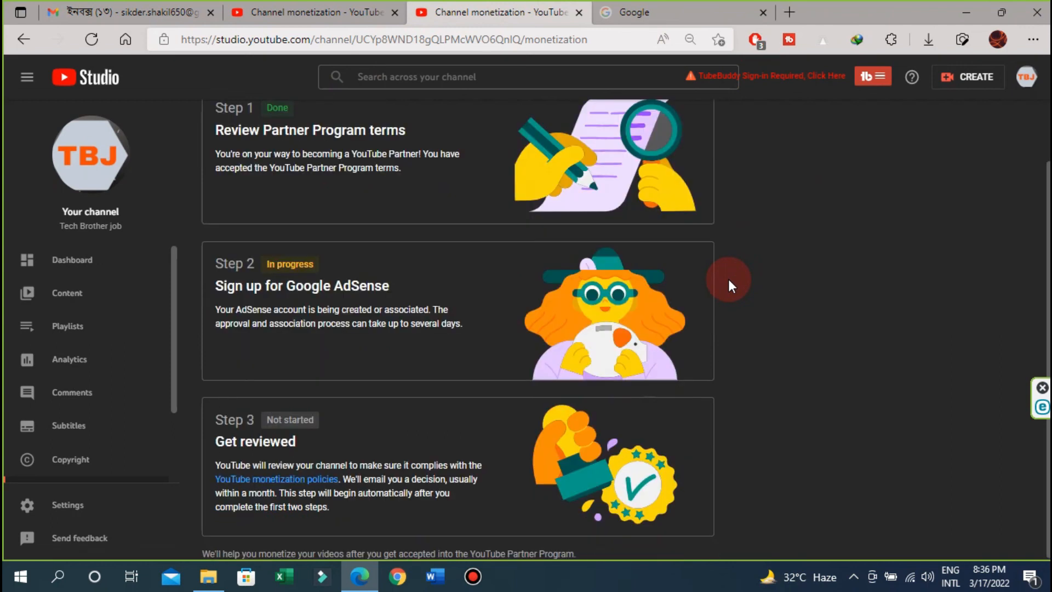